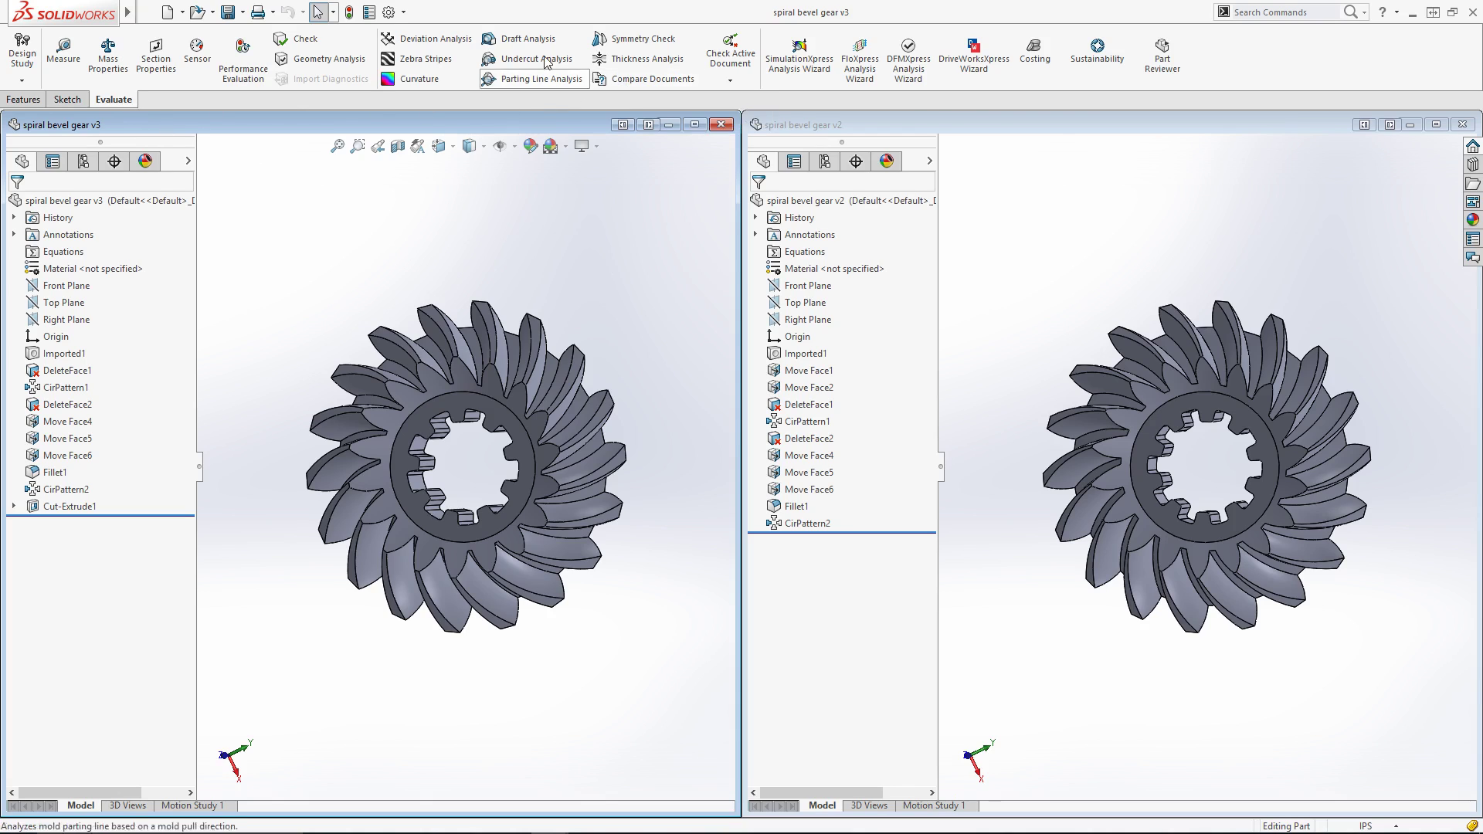
Step: Launch Compare Documents from the Tools > Compare menu
click(186, 12)
mouse_move(265, 15)
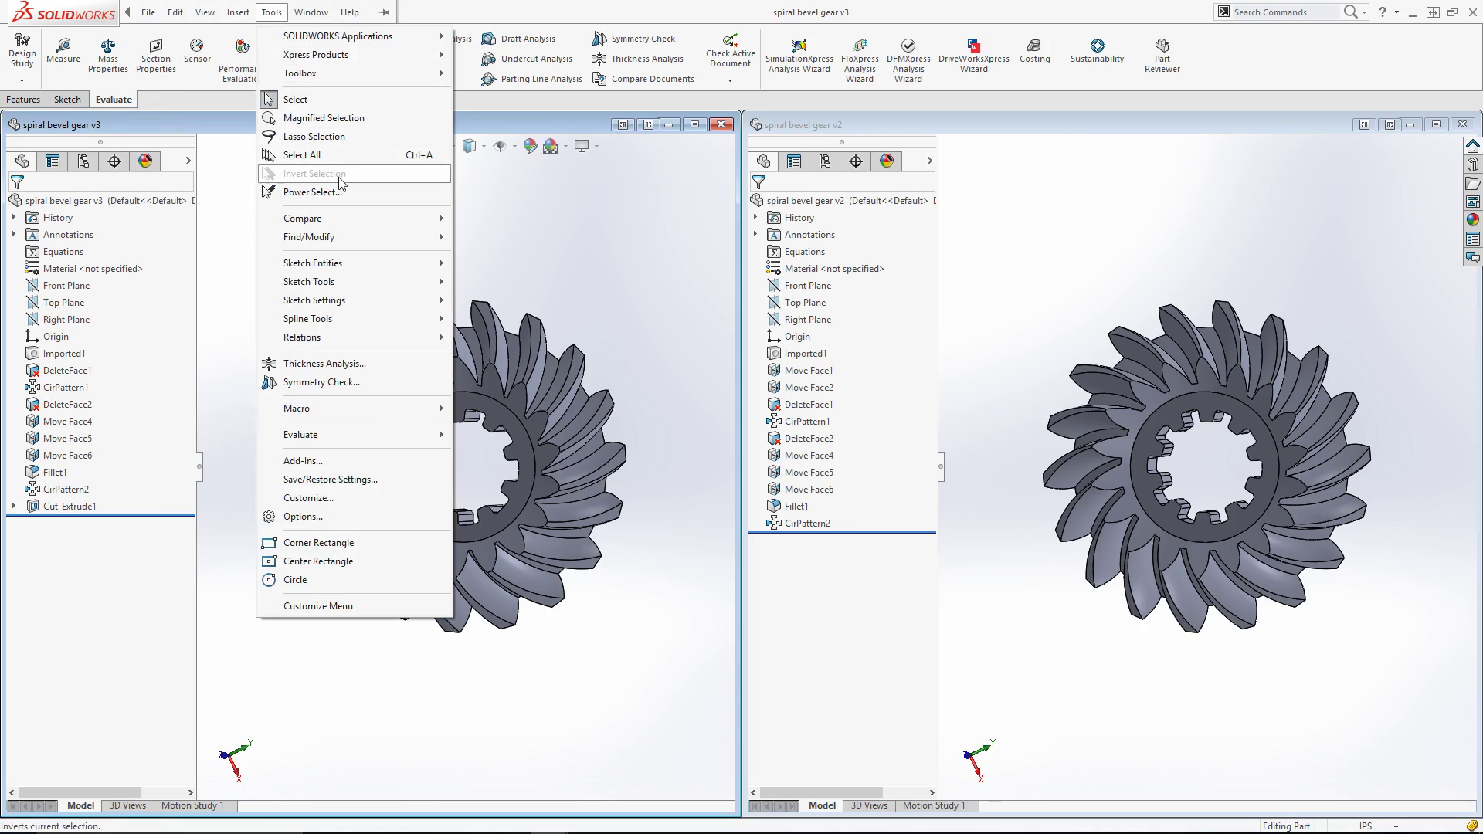
mouse_move(348, 220)
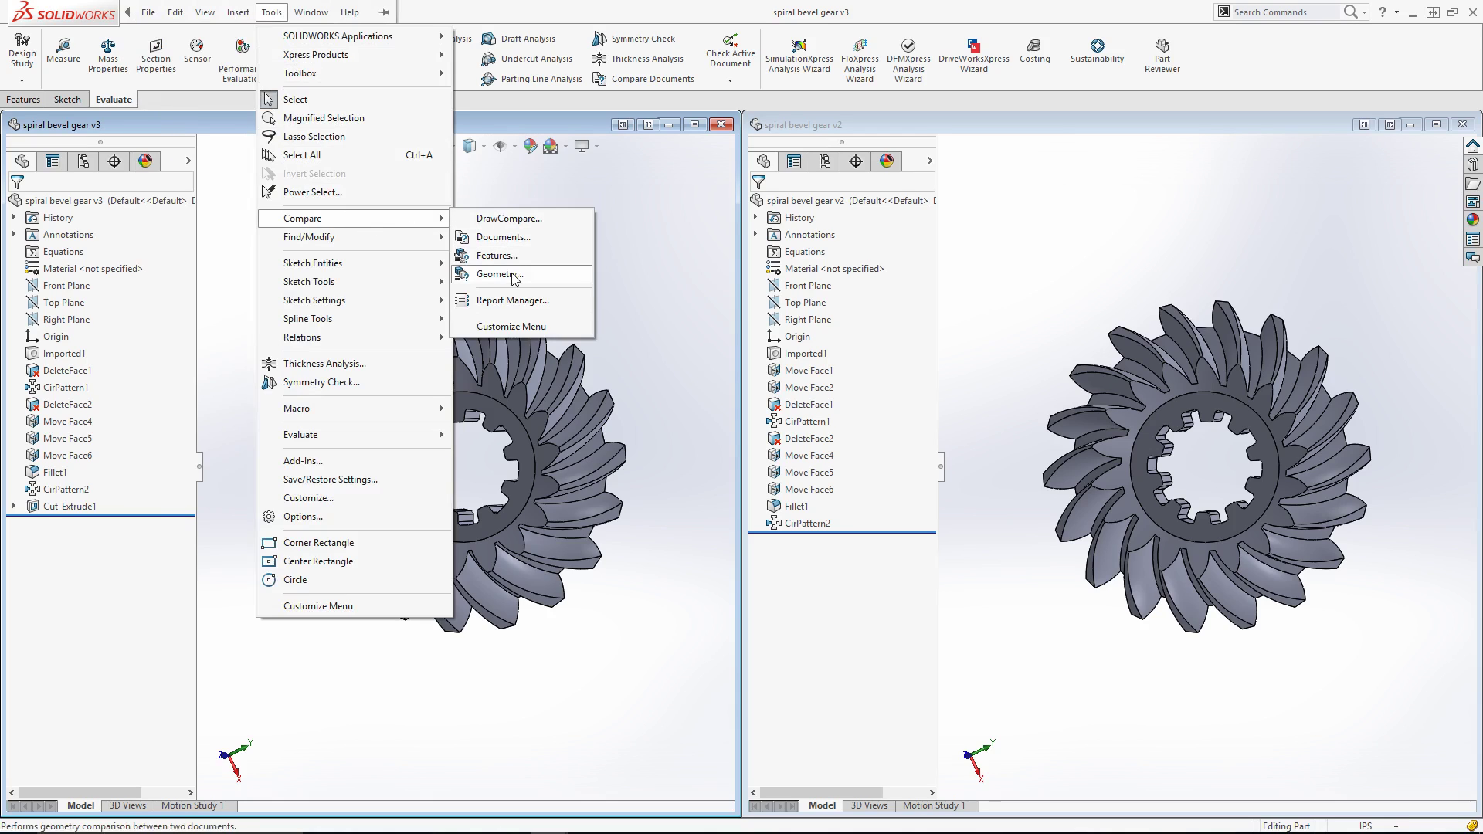
click(512, 238)
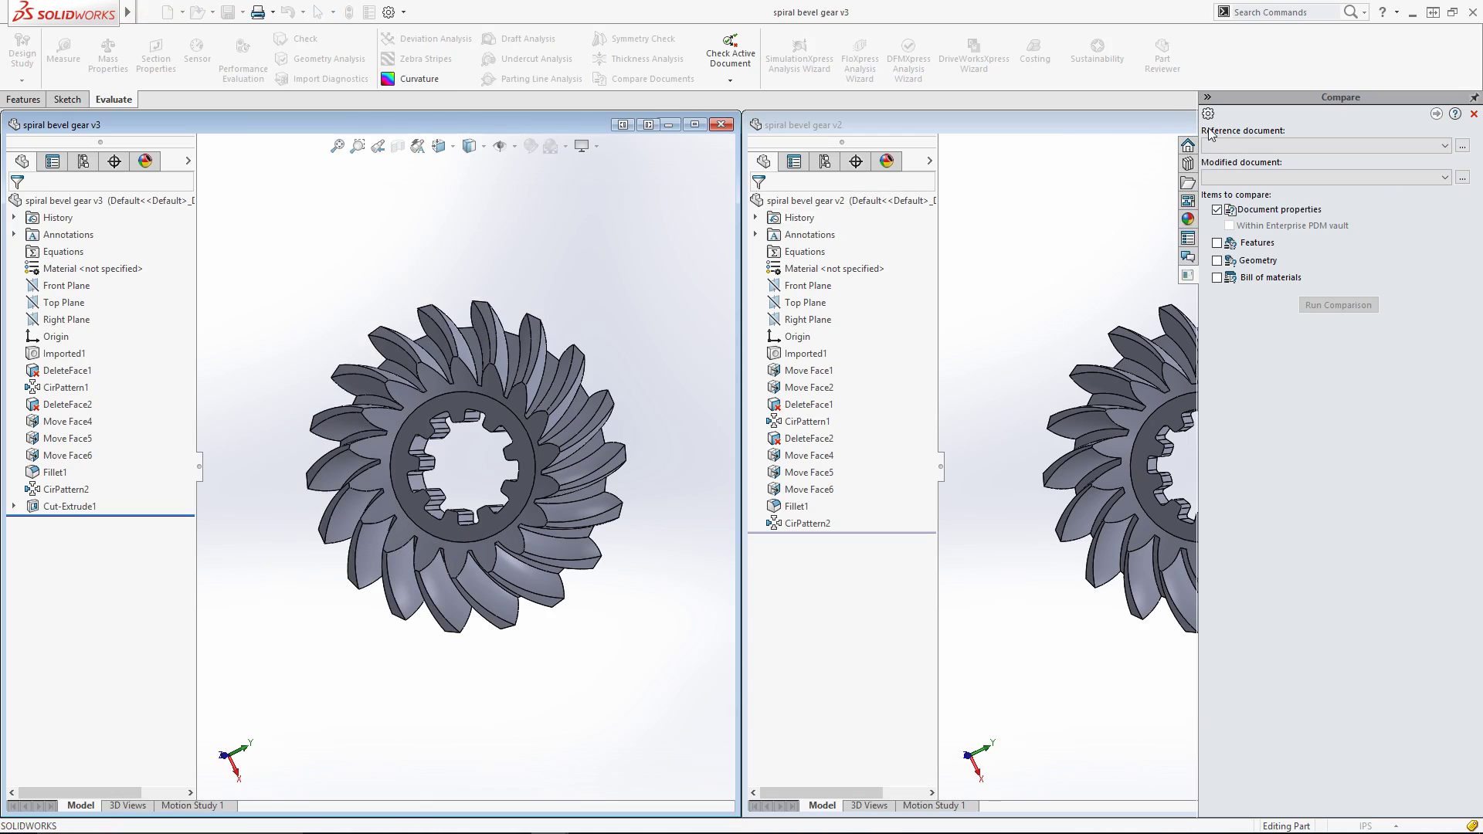
Step: Choose spiral bevel gear v2 as the reference and v3 as the modified document
click(1240, 145)
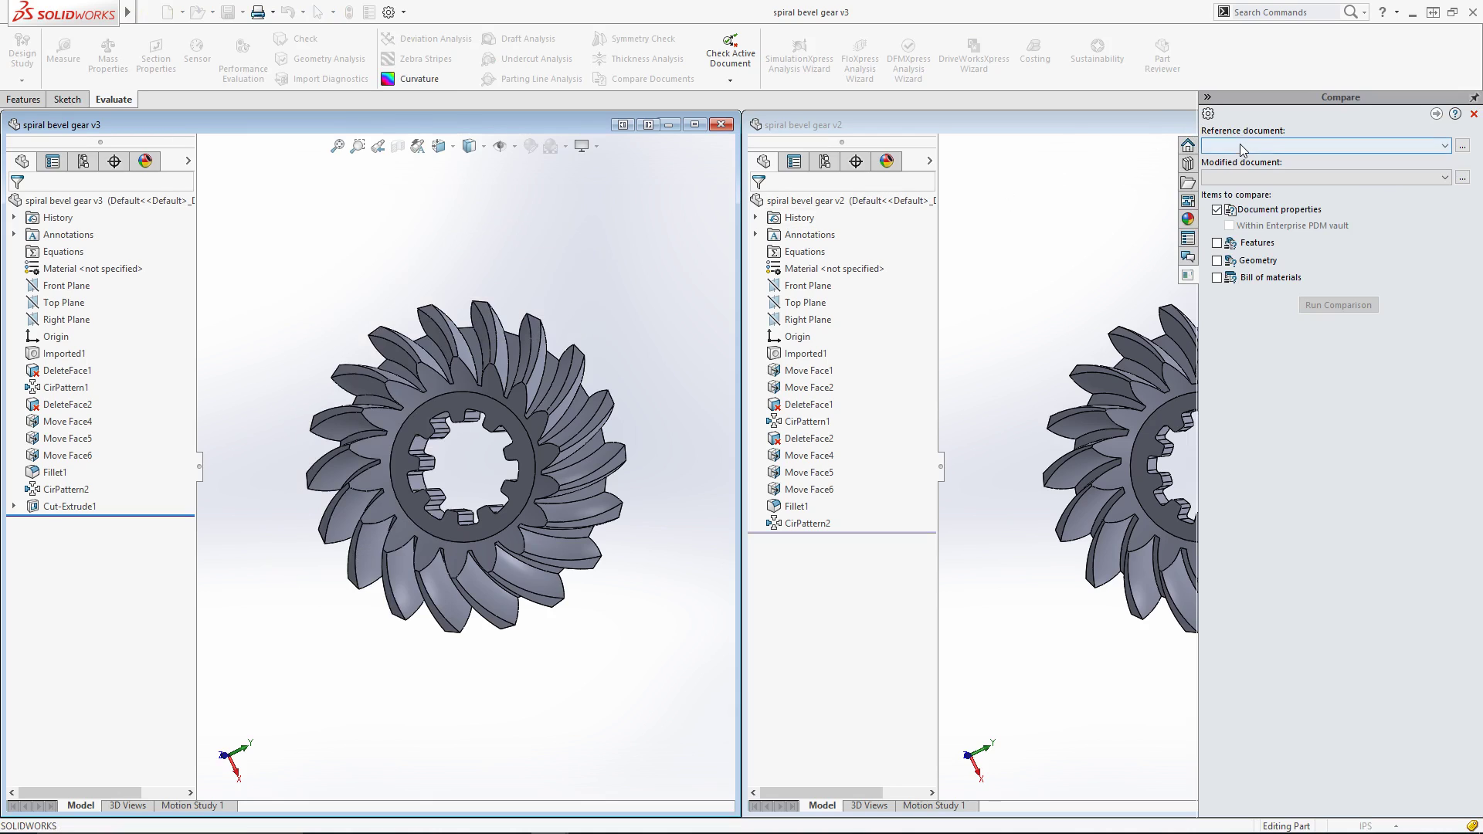
click(1246, 167)
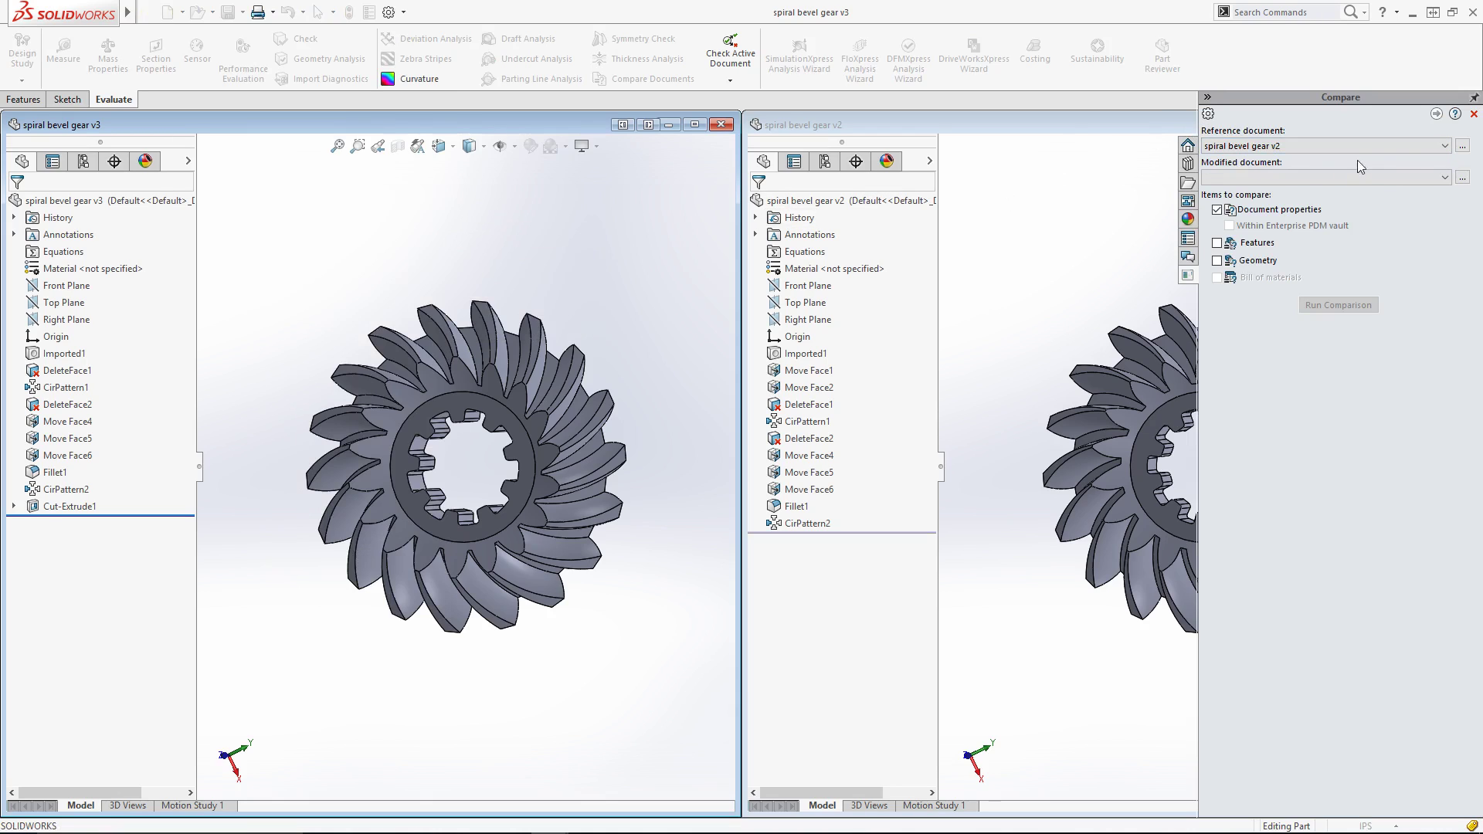
click(1462, 149)
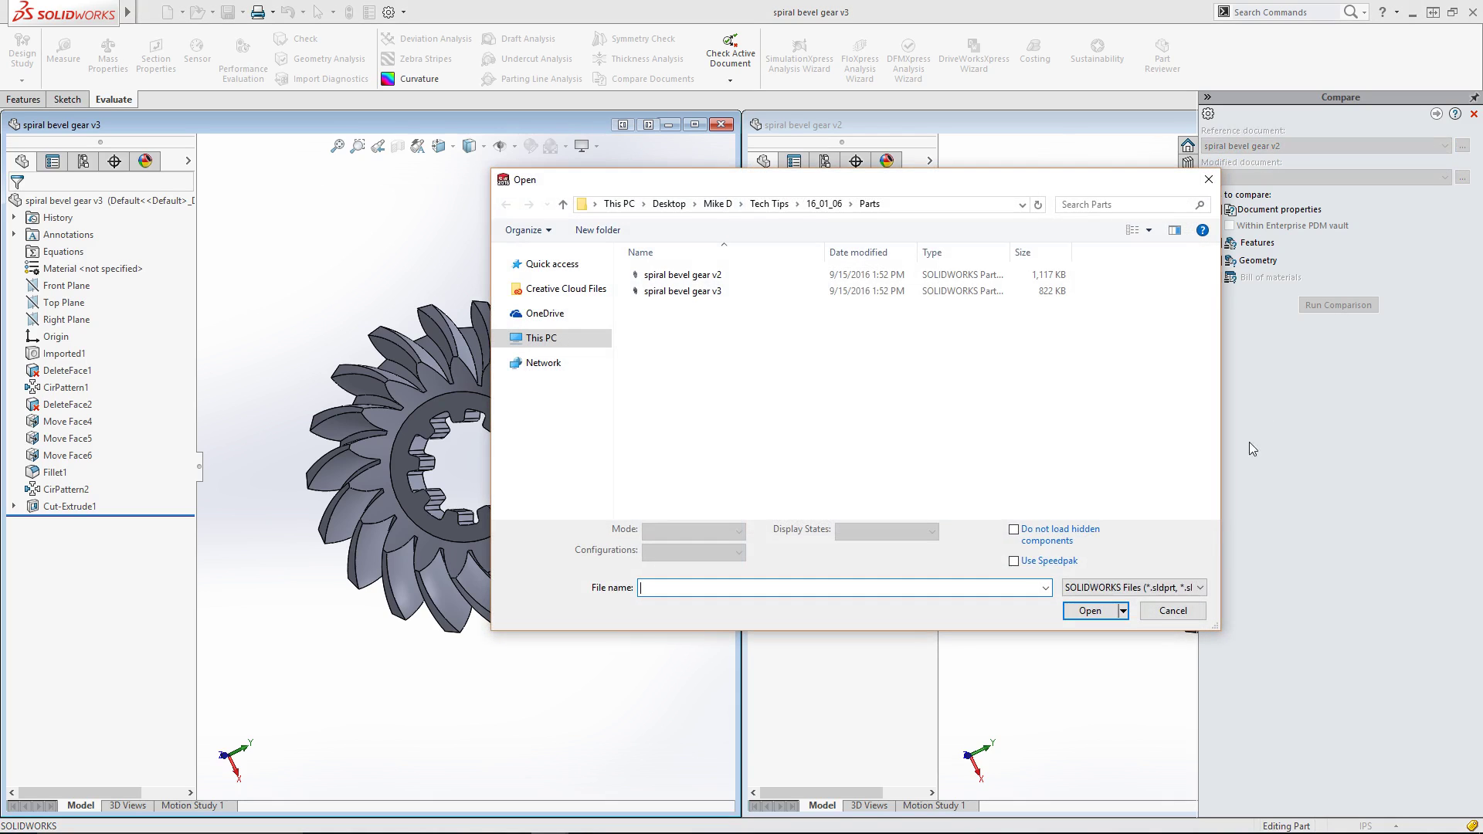
click(1180, 611)
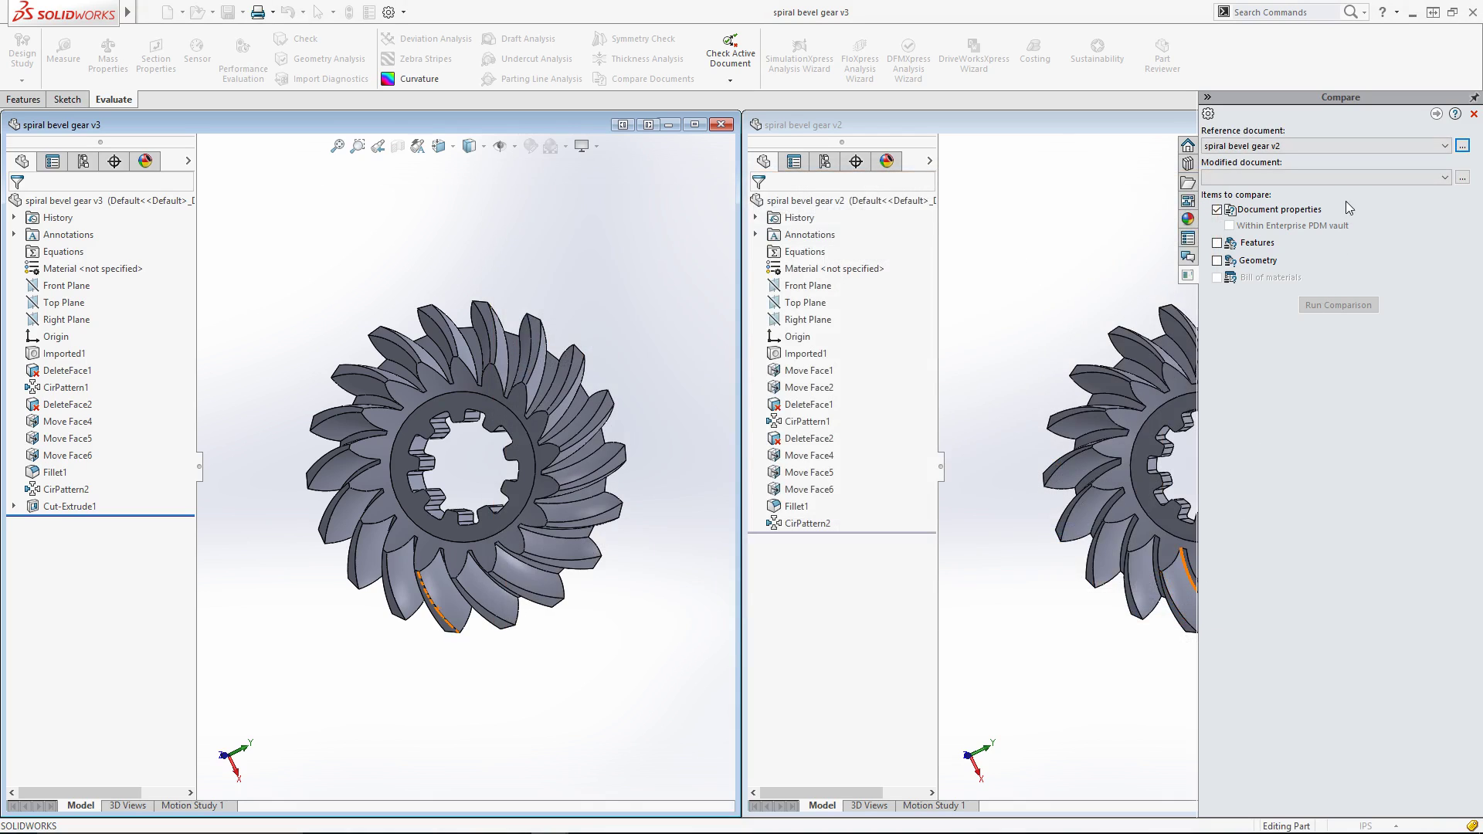
click(1348, 177)
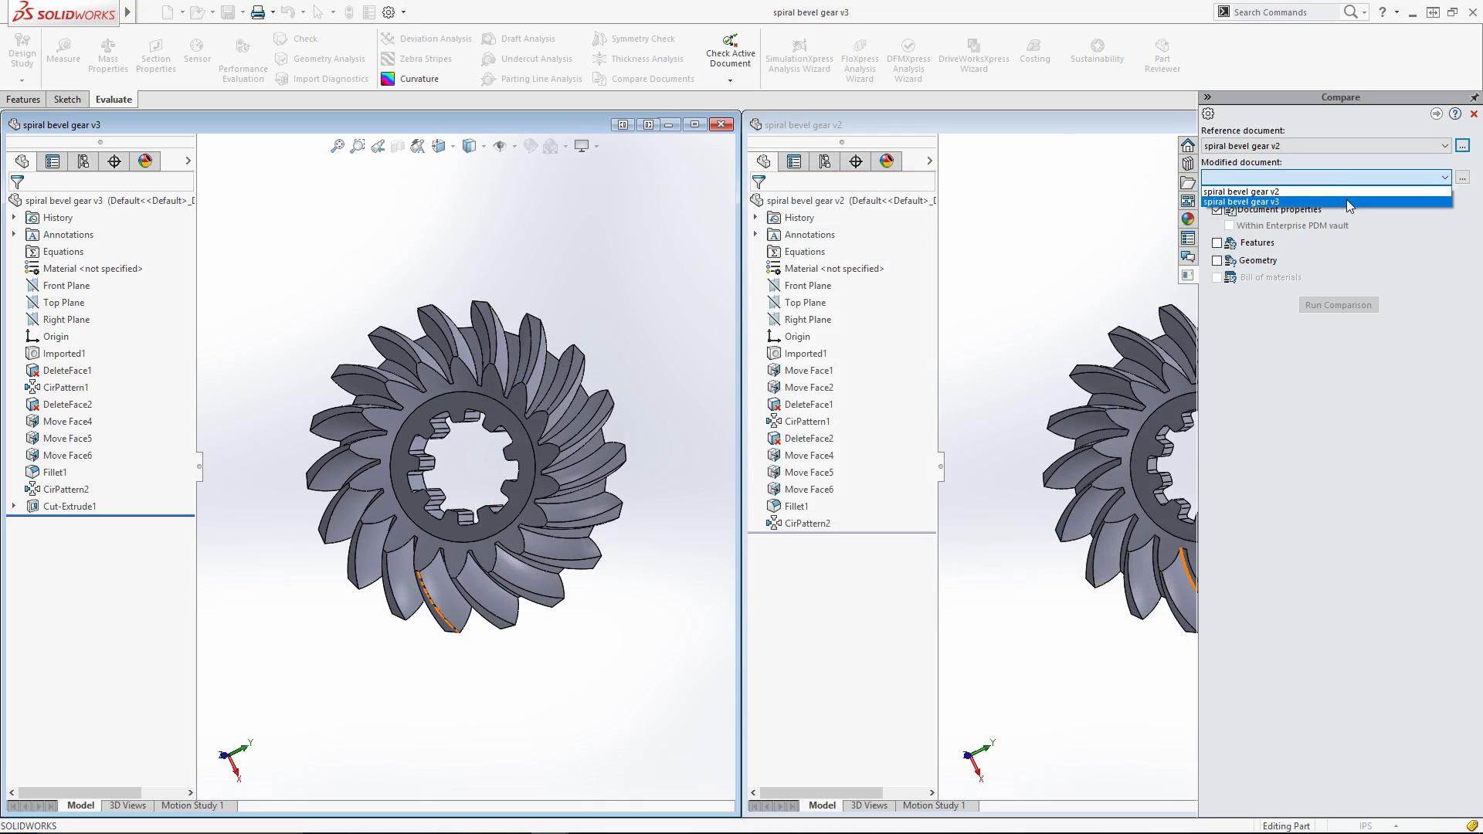
click(1347, 201)
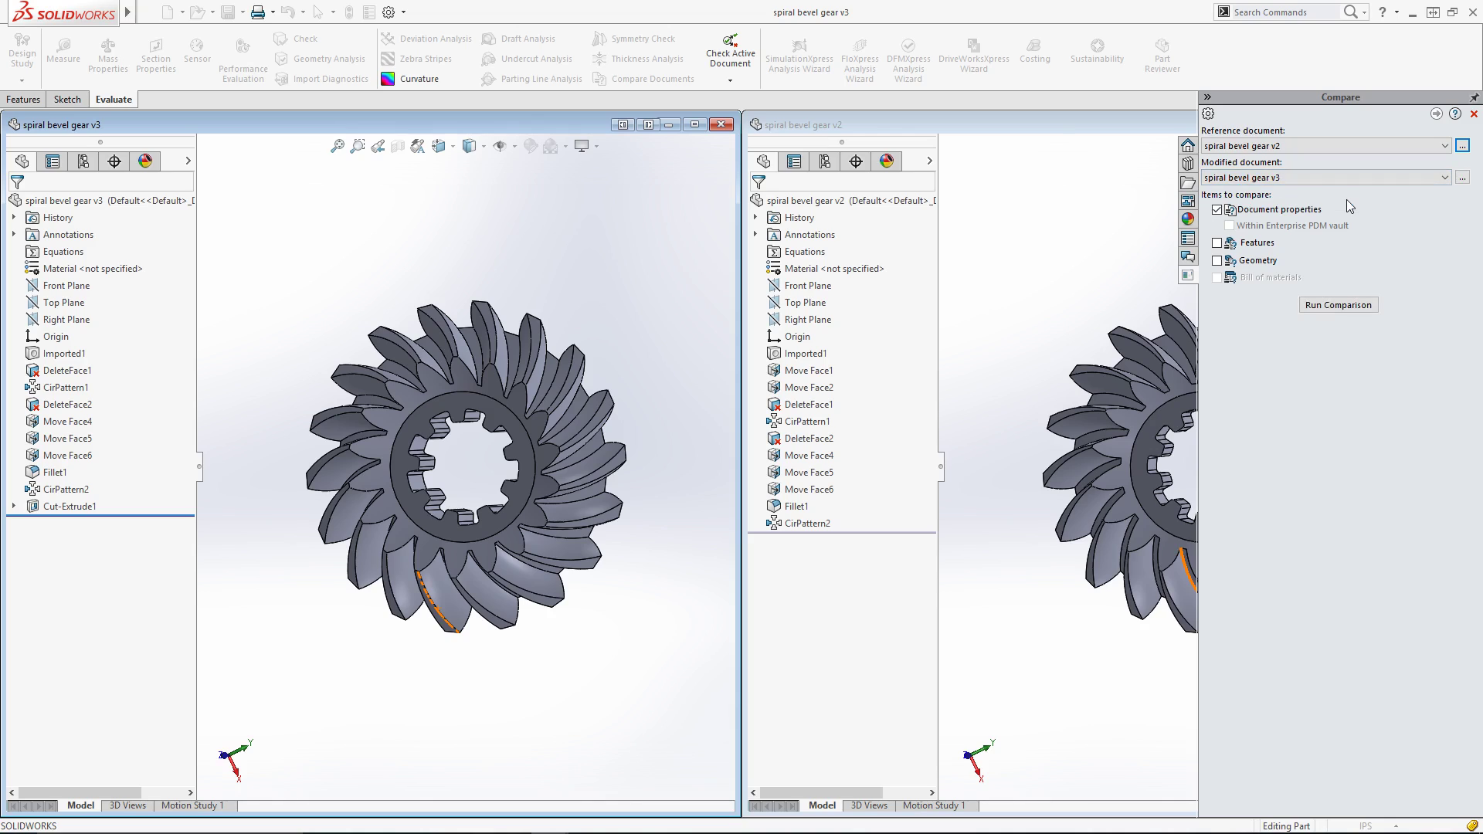
Step: Compare features only, excluding document properties, and run the comparison
click(1217, 242)
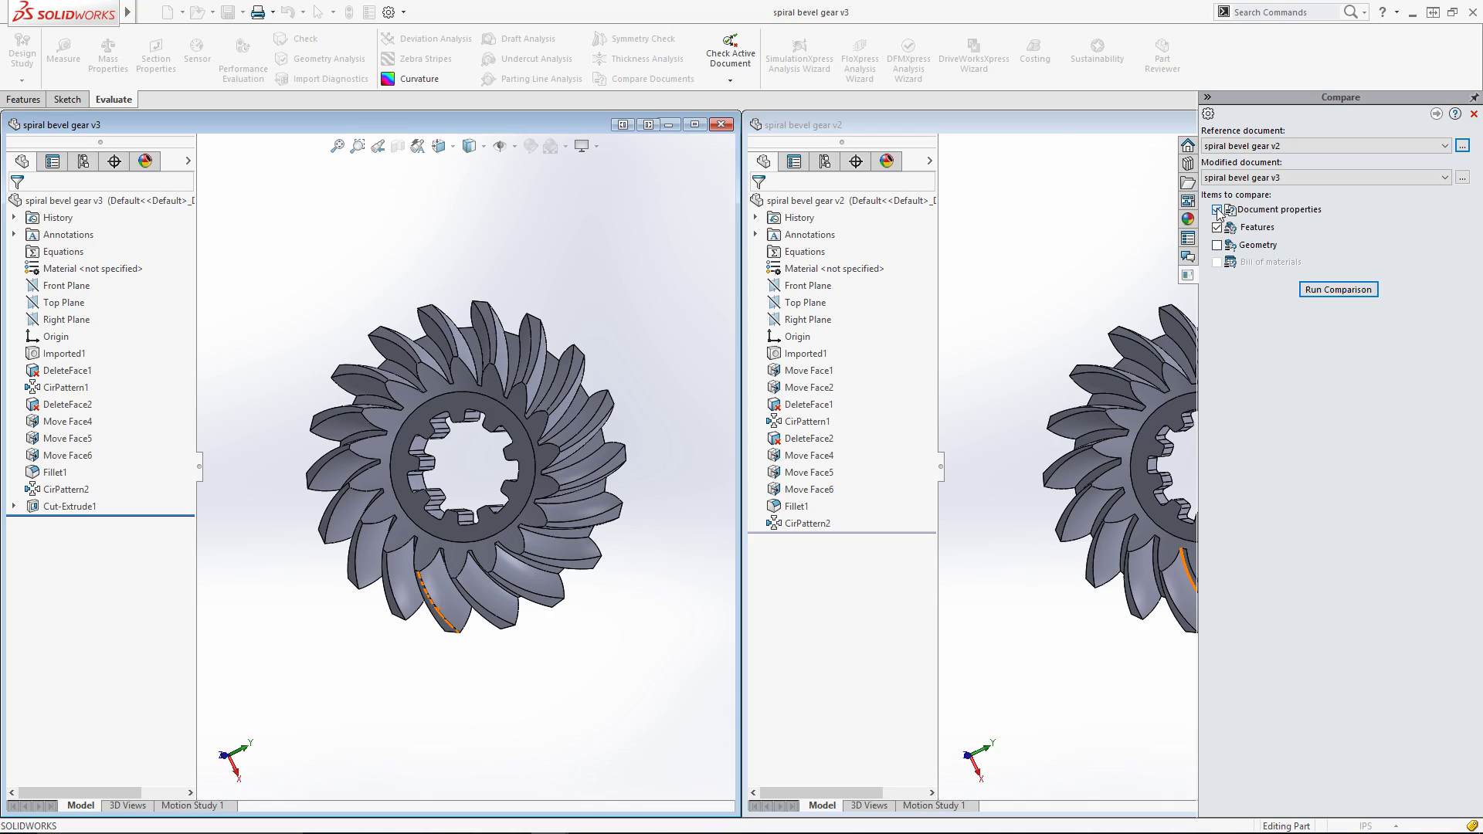
click(1218, 210)
click(1328, 289)
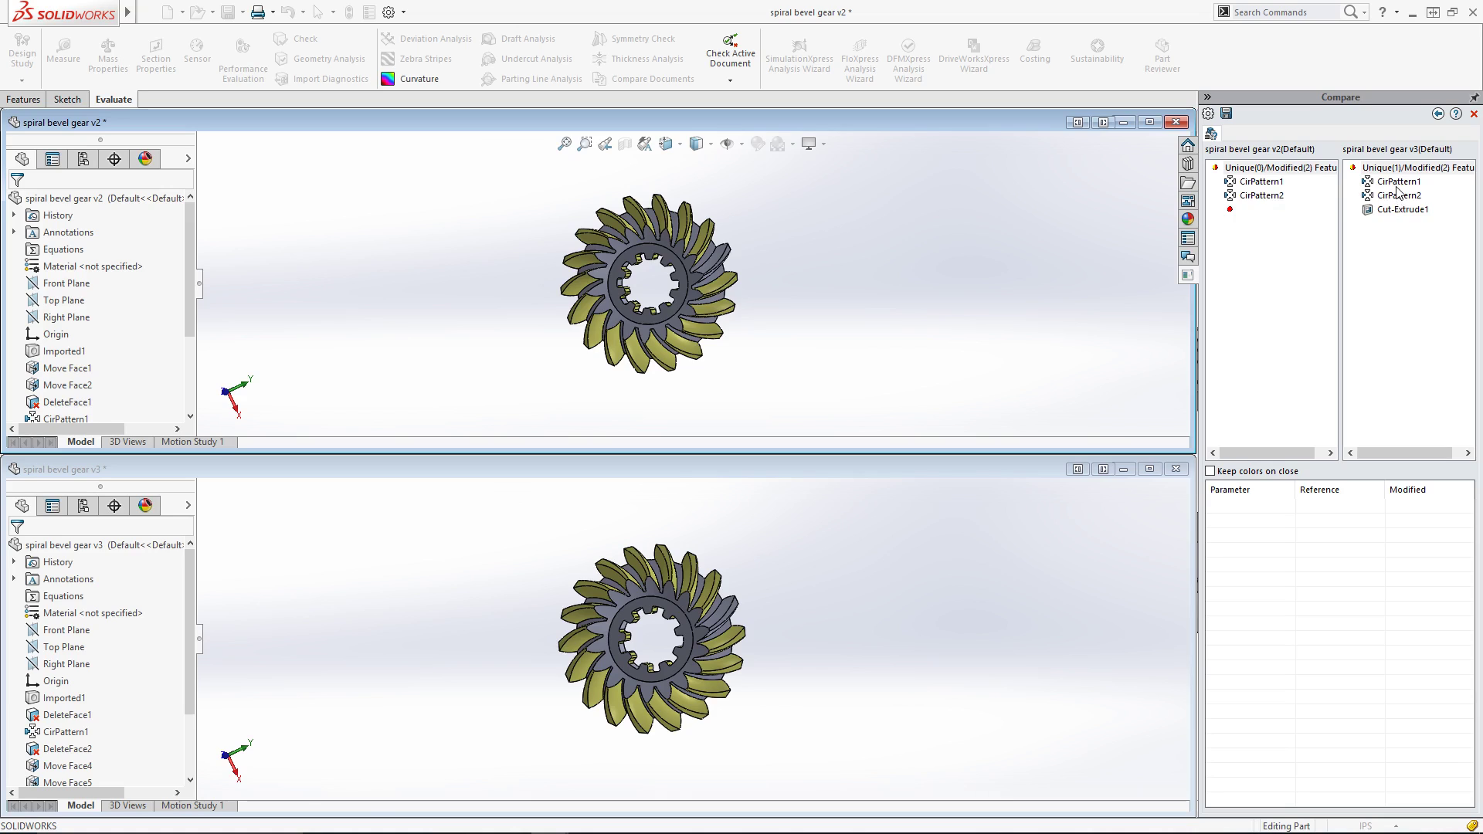
Step: Review CirPattern1 and CirPattern2 differences, finding 10 instances in v2 versus 9 in v3
click(1398, 182)
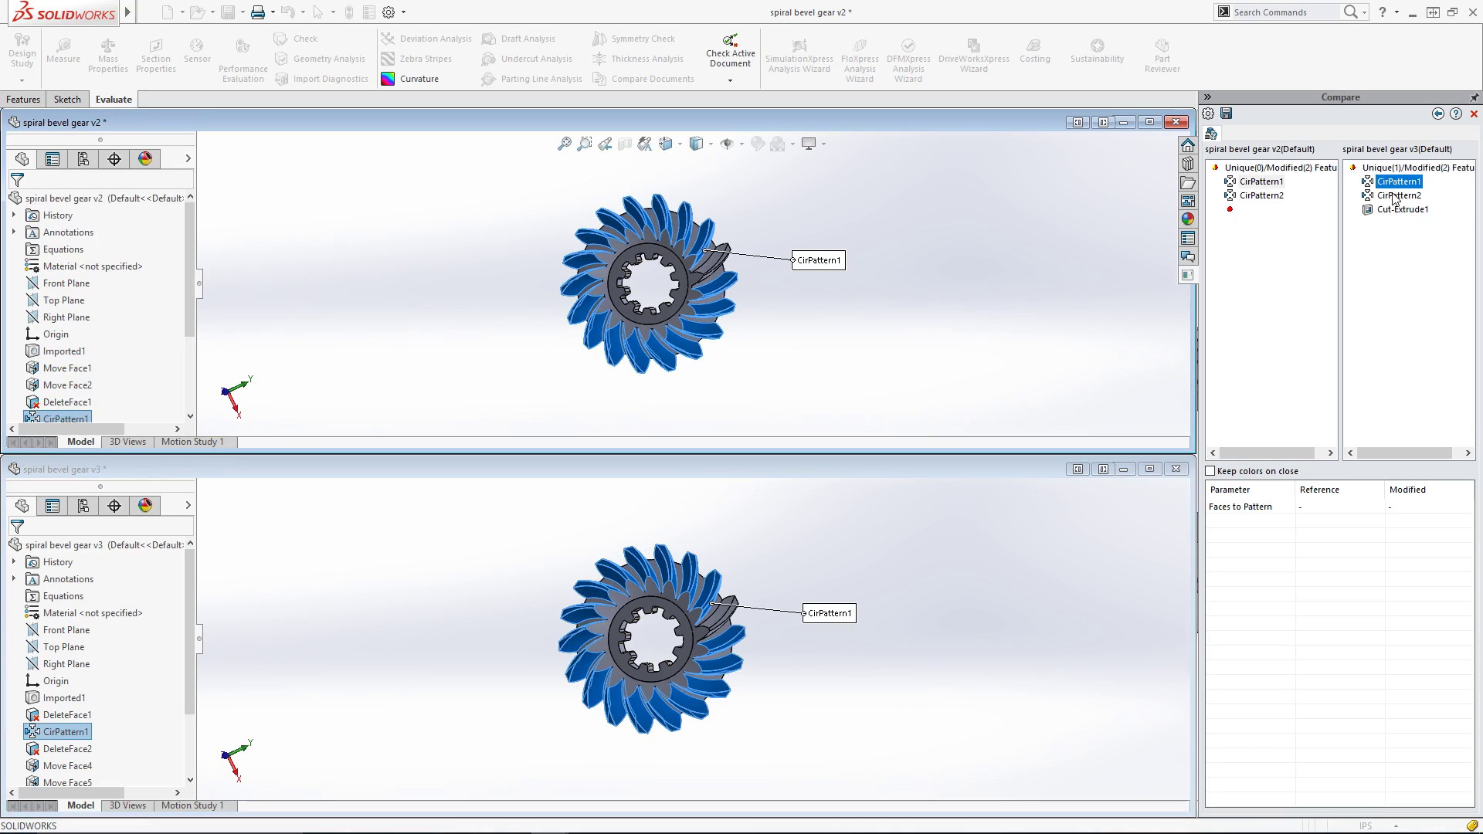
click(1396, 197)
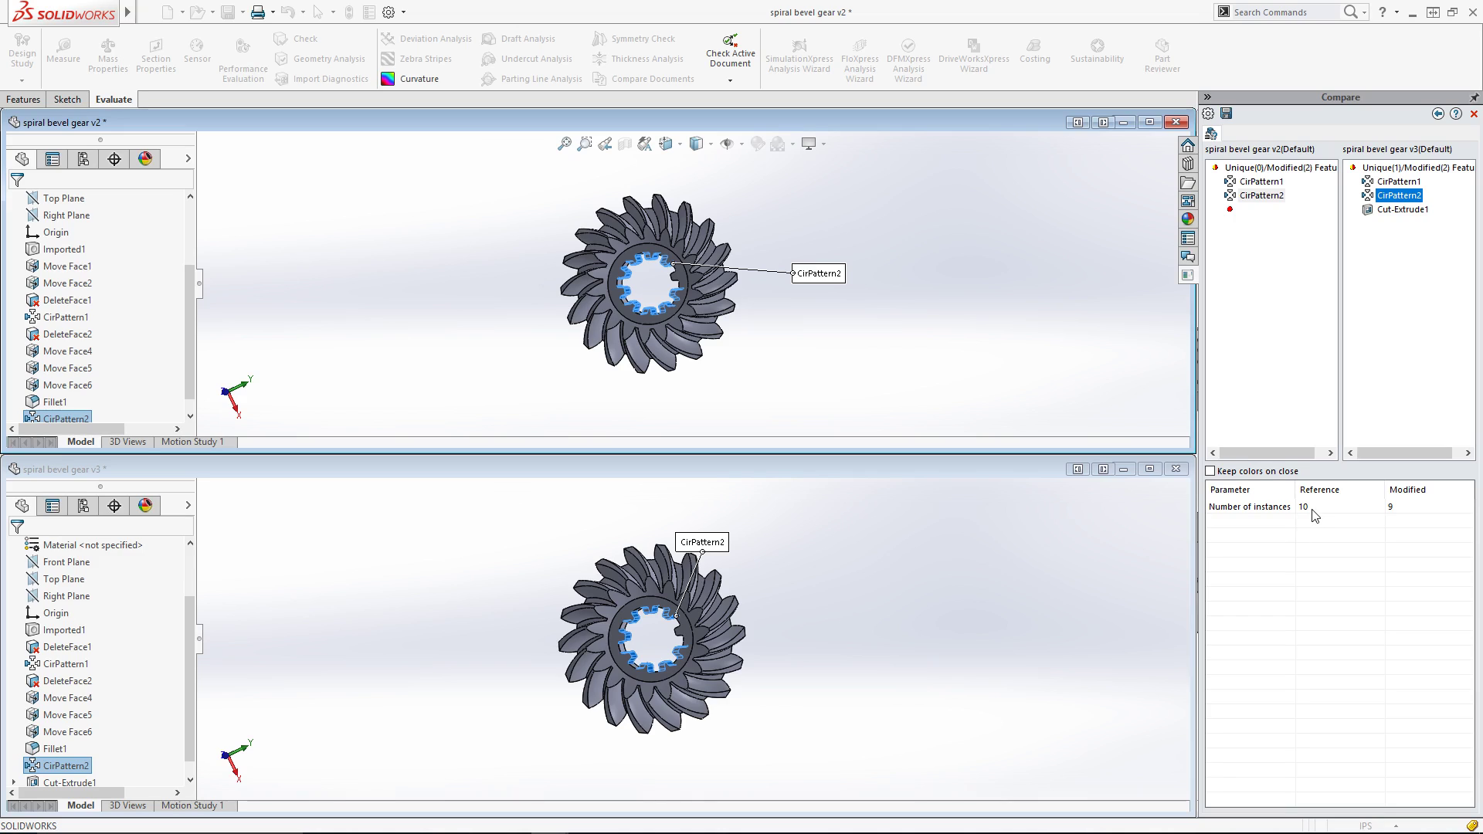
click(1400, 514)
Step: Highlight v3's unique Cut-Extrude1 ring and orbit both gears to view their sides
click(1390, 210)
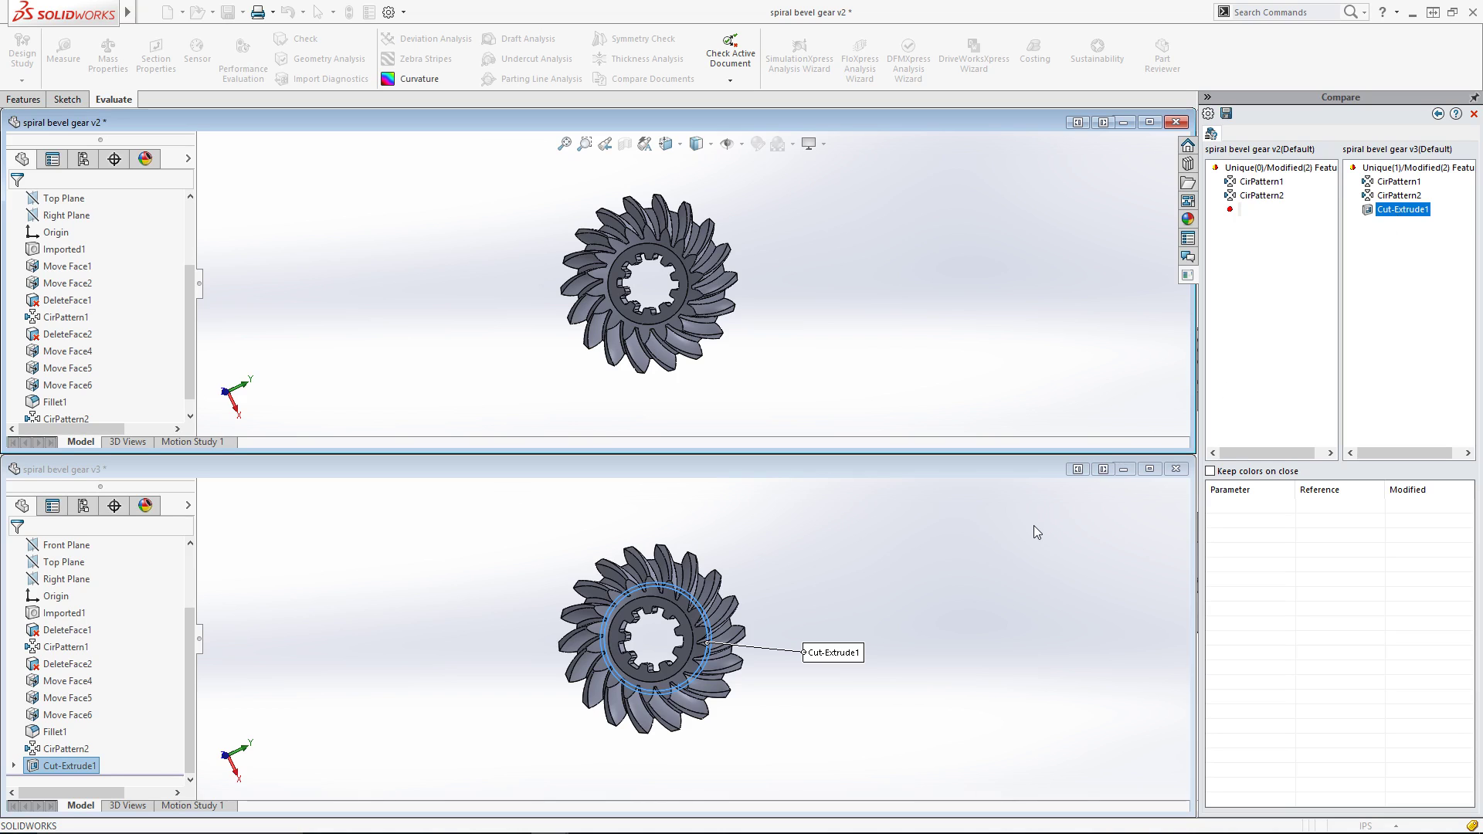
middle_drag(1032, 526, 926, 550)
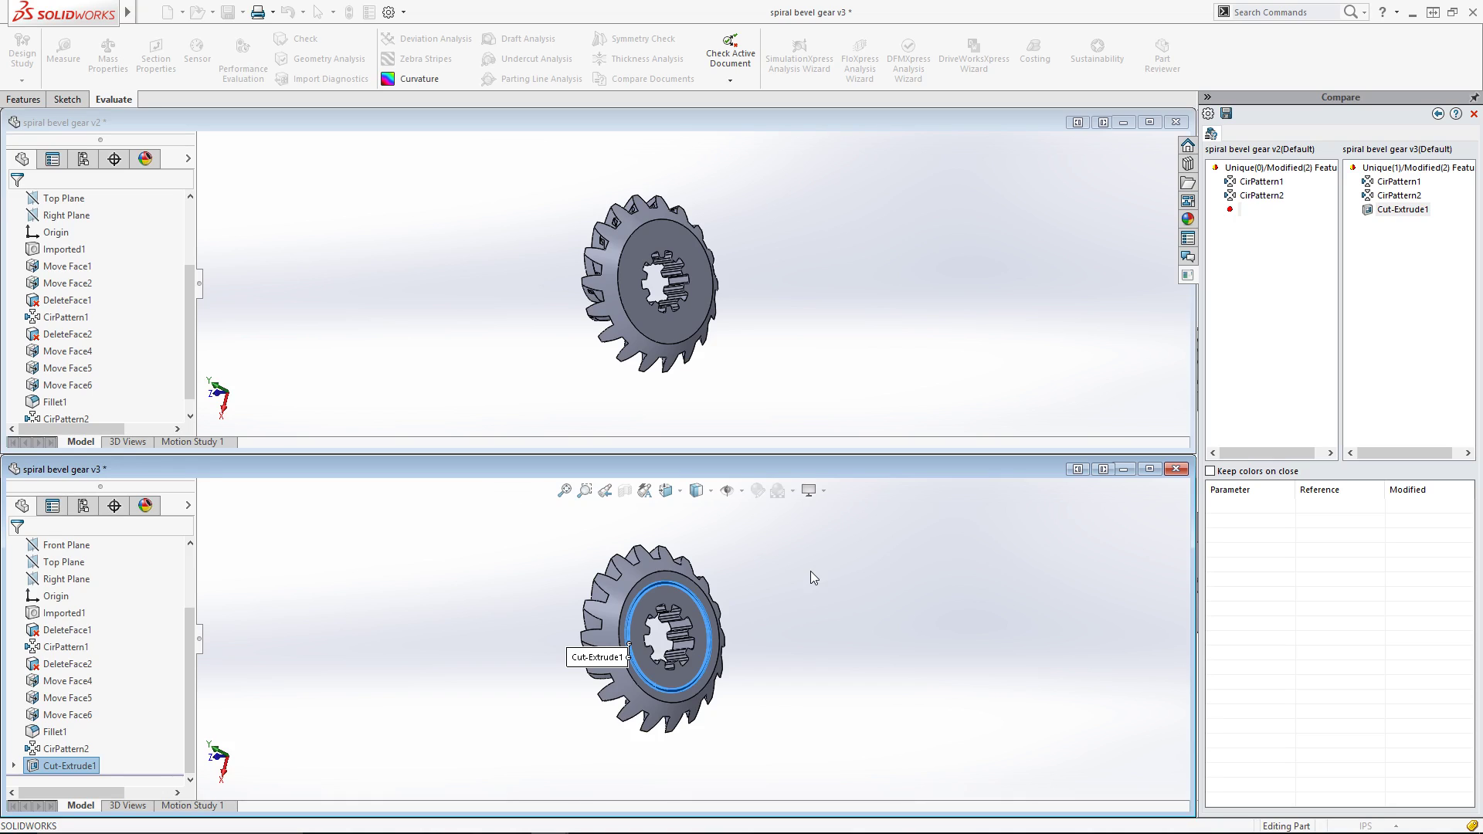
Step: Return to the comparison setup and switch from Features to Geometry
click(1435, 116)
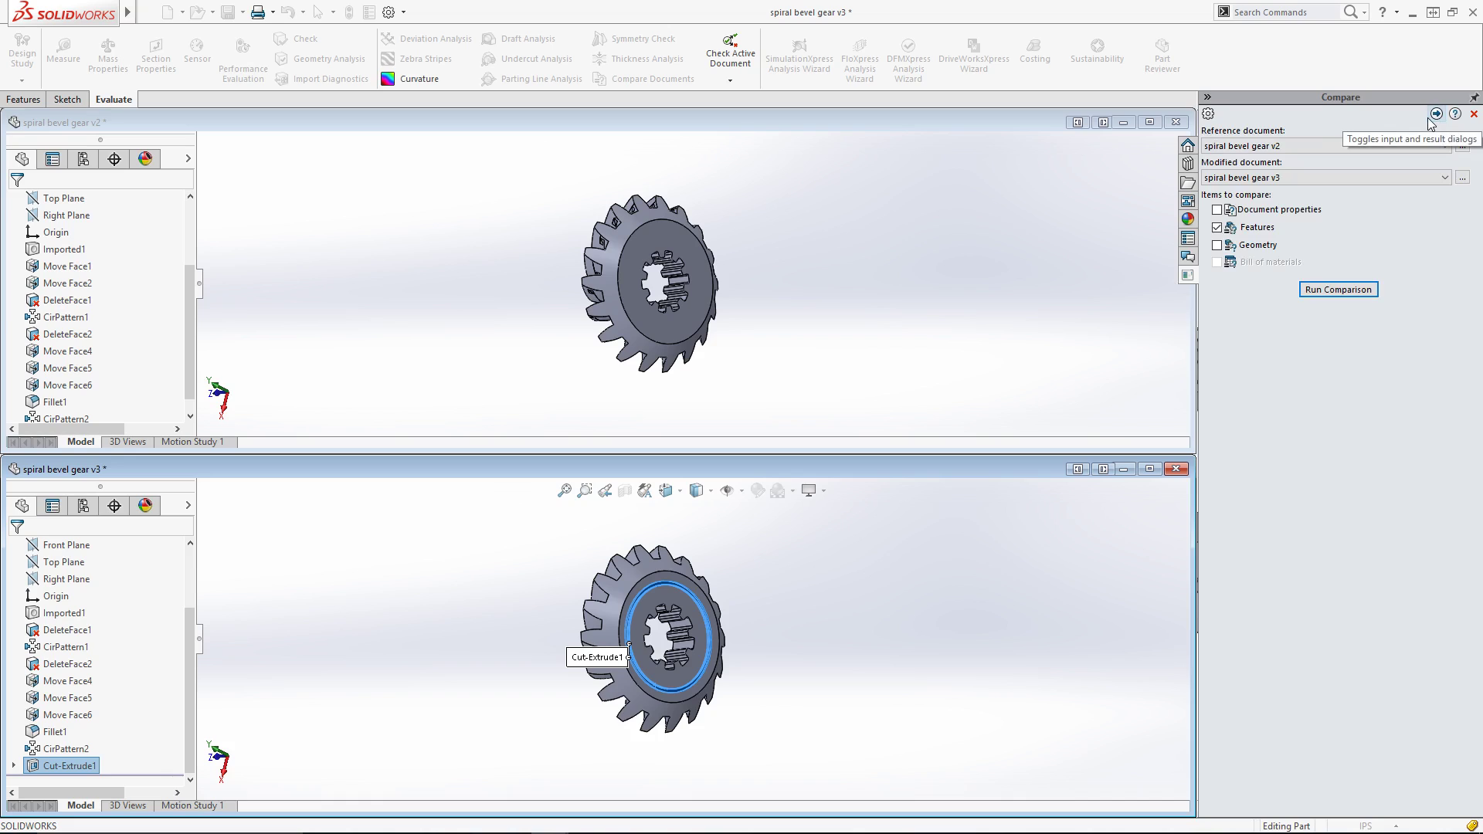
click(1217, 228)
click(1218, 244)
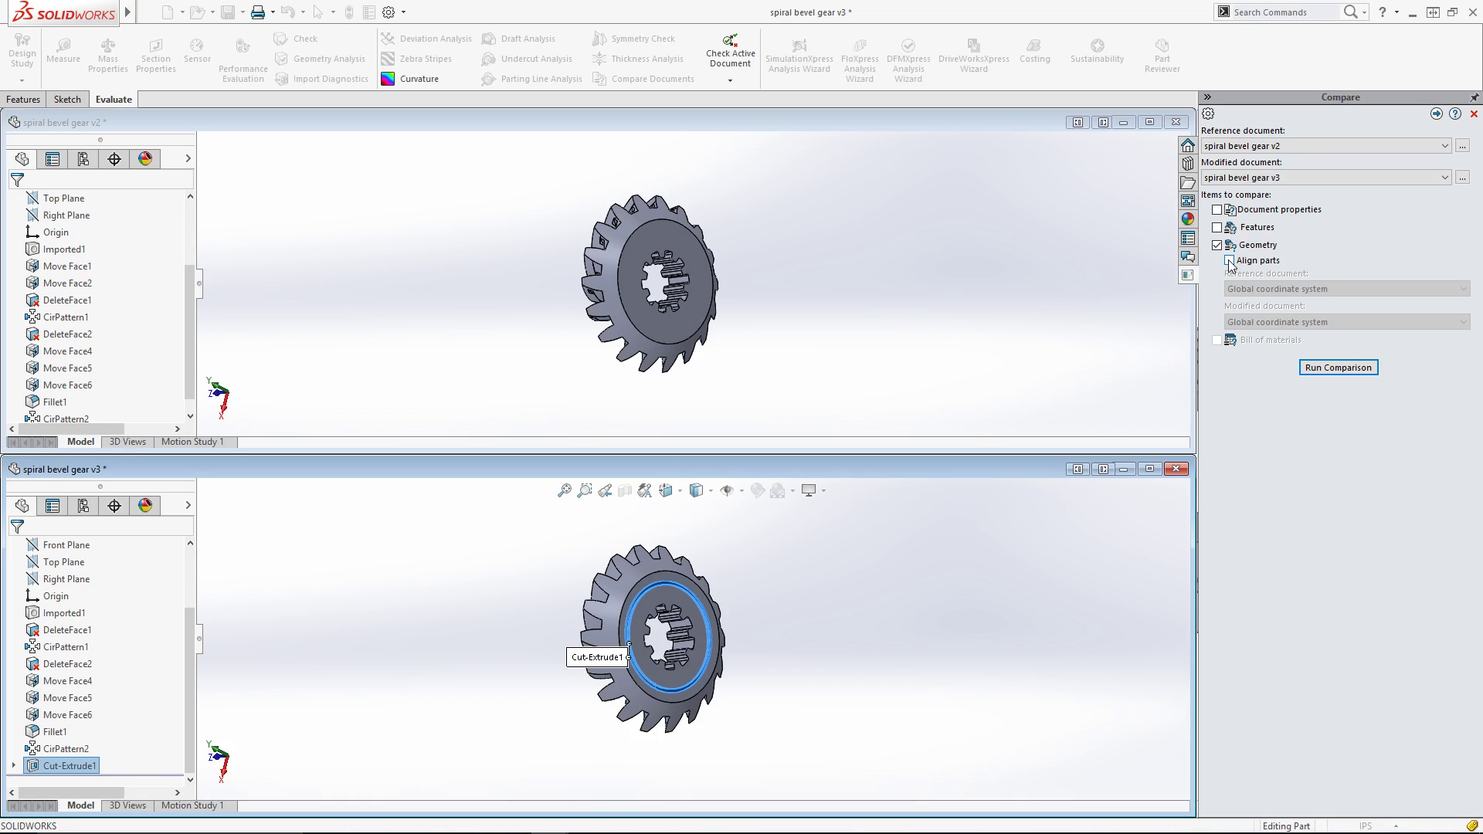
Step: Align both parts by the Global coordinate system and run the geometry comparison
click(1229, 261)
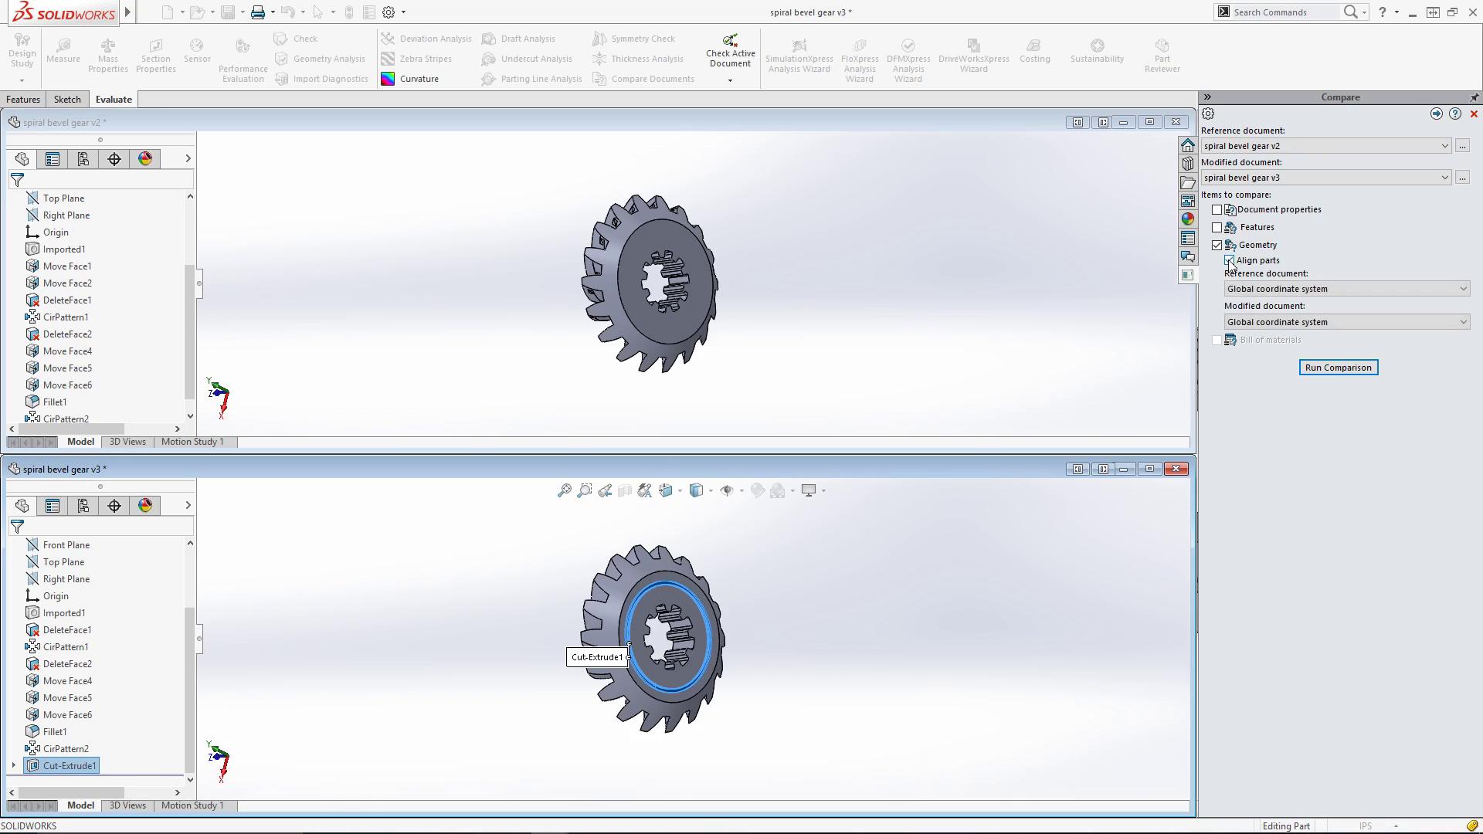
click(1247, 289)
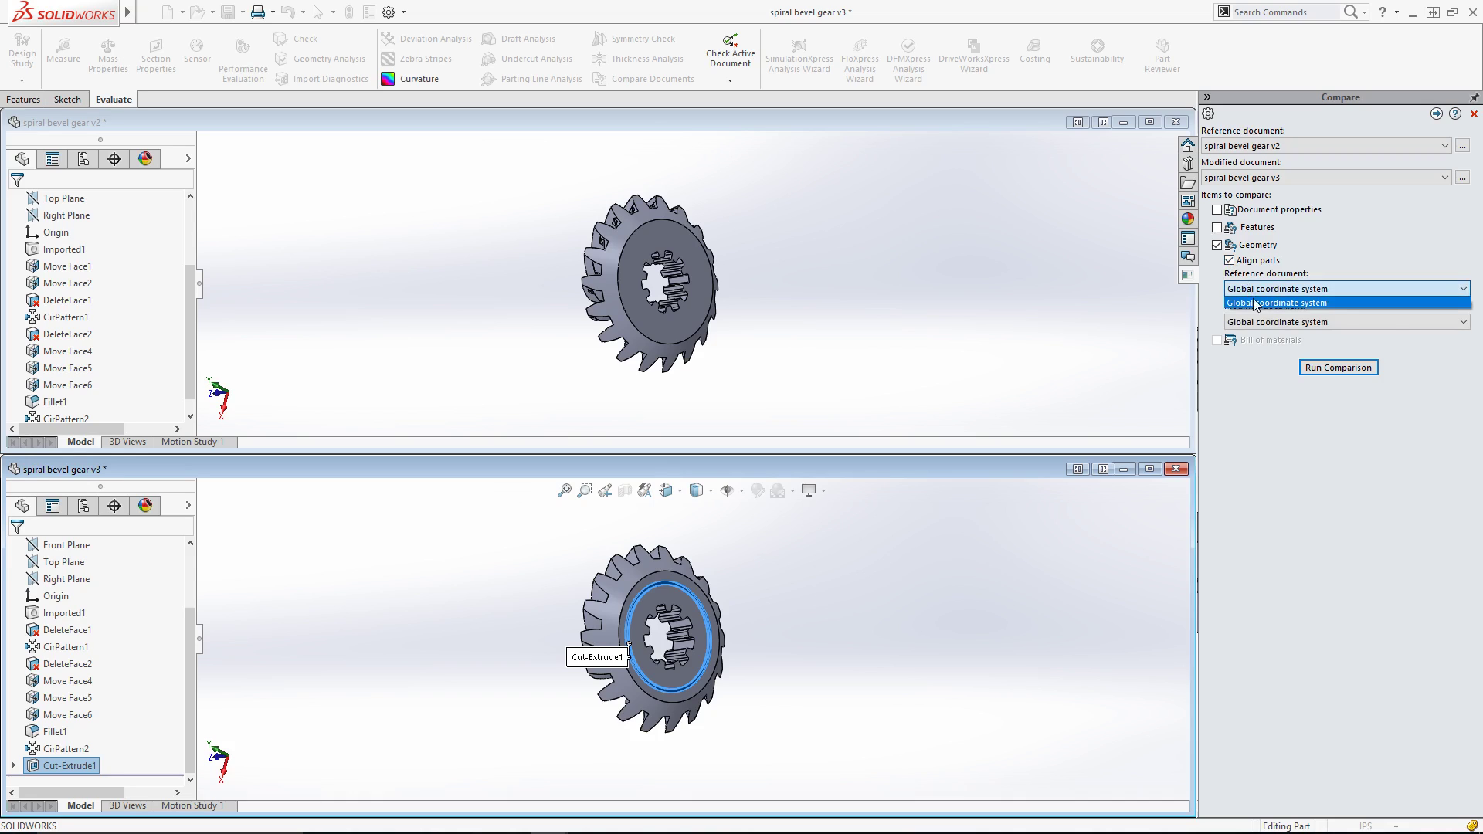
click(1256, 309)
click(1261, 322)
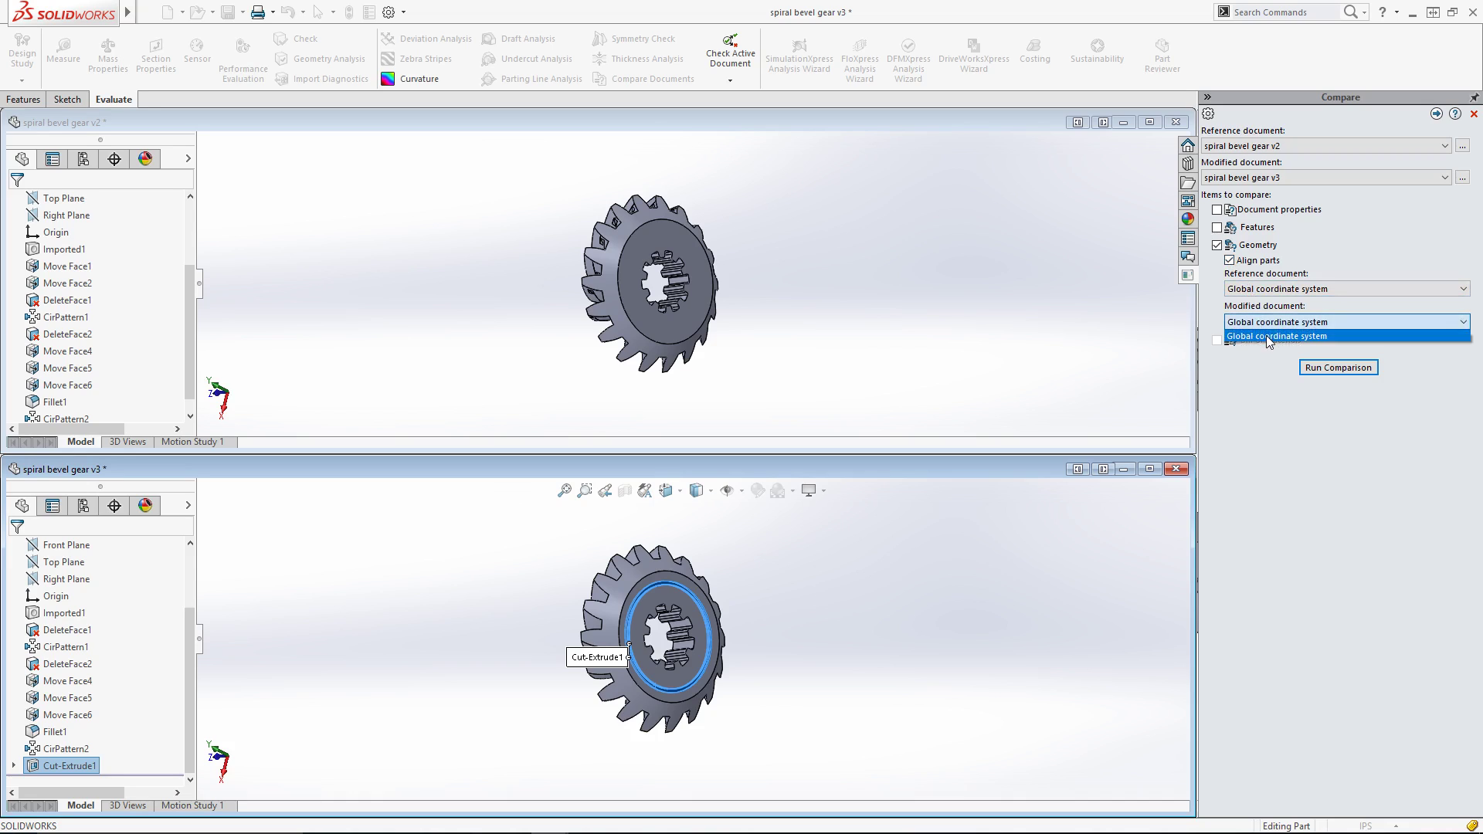
click(1267, 339)
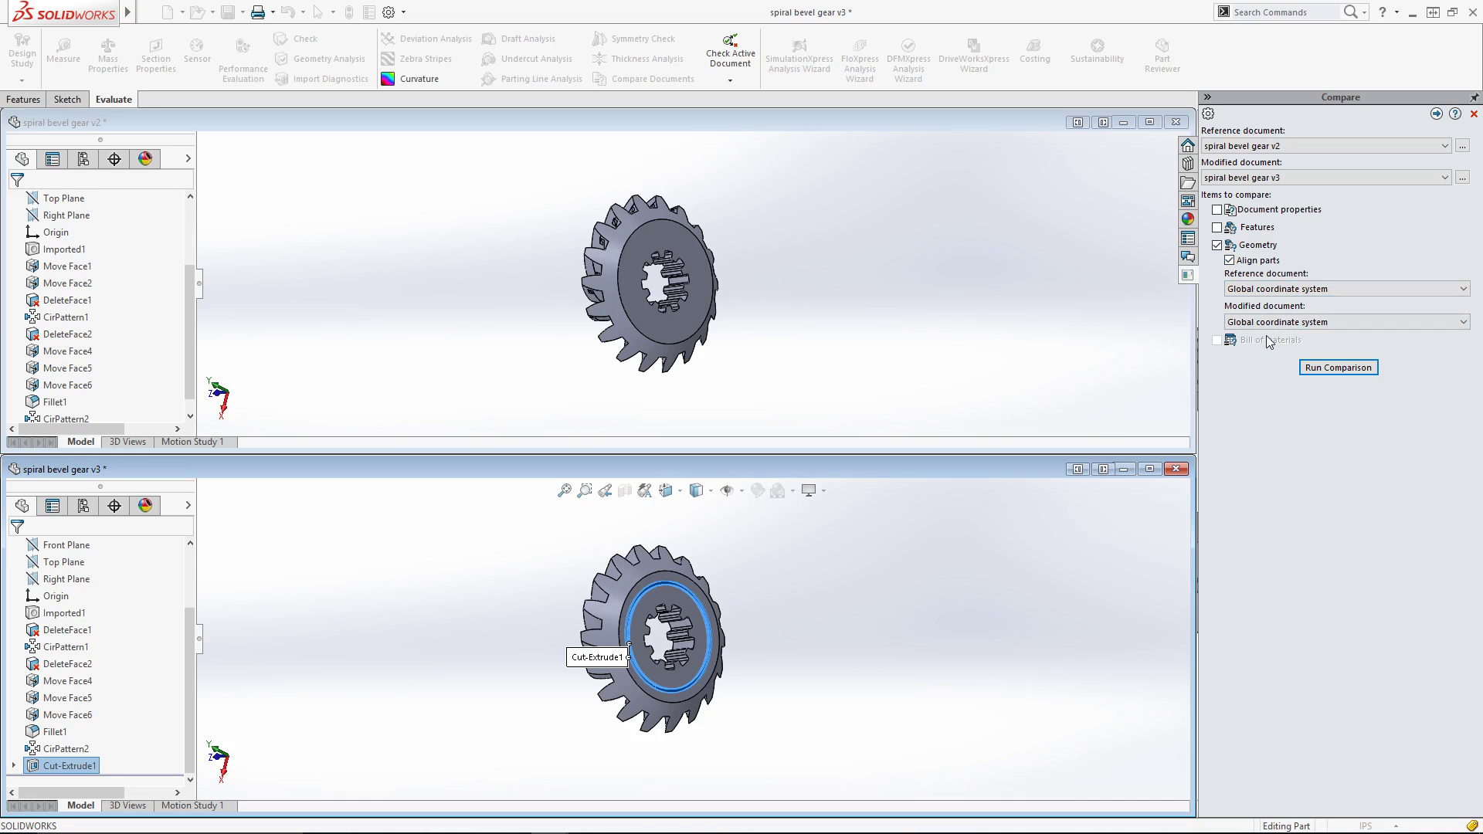
click(1319, 368)
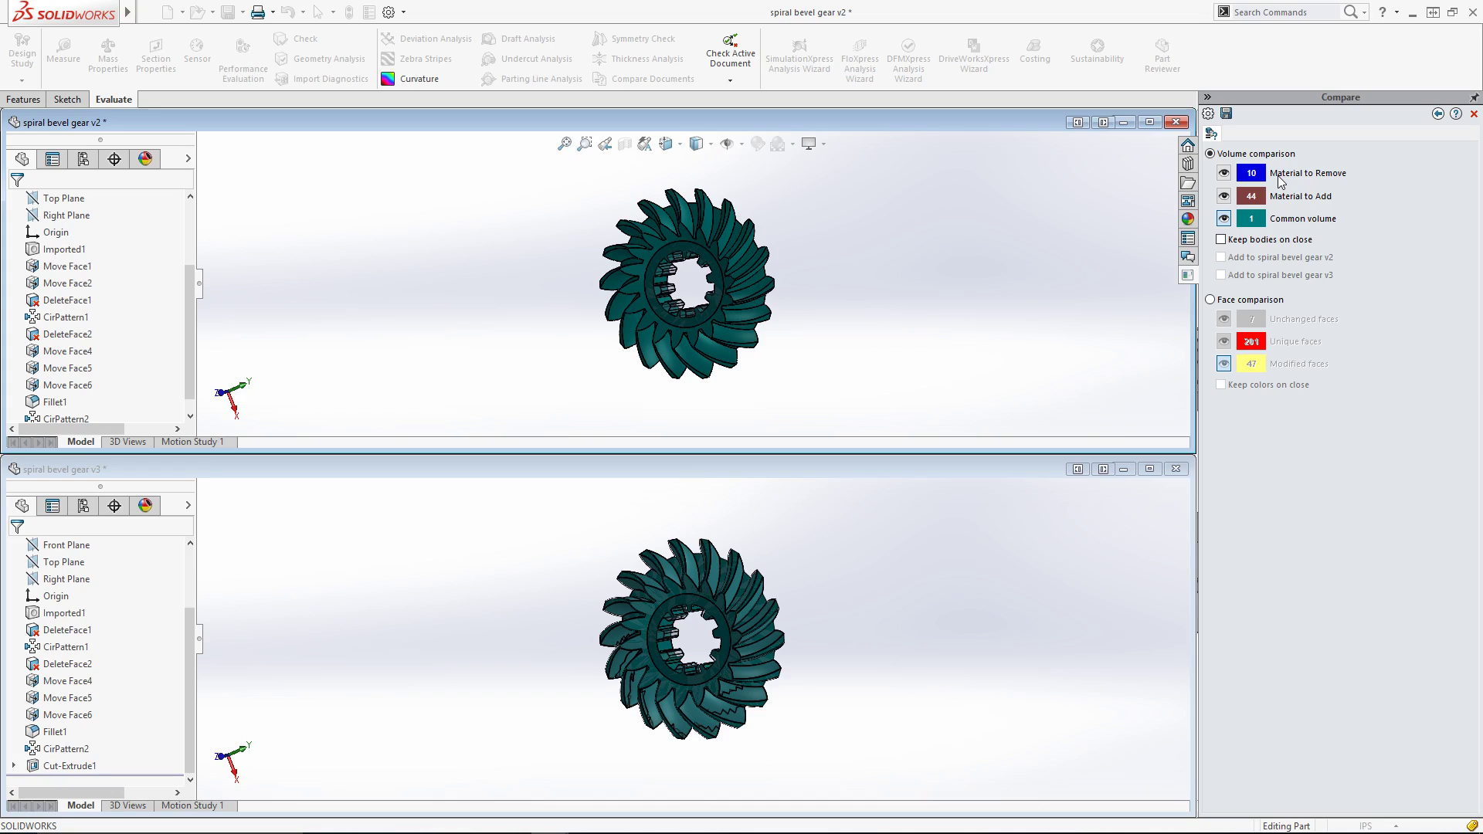
Step: Display the Material to Remove and Material to Add volumes on both gears
click(1223, 174)
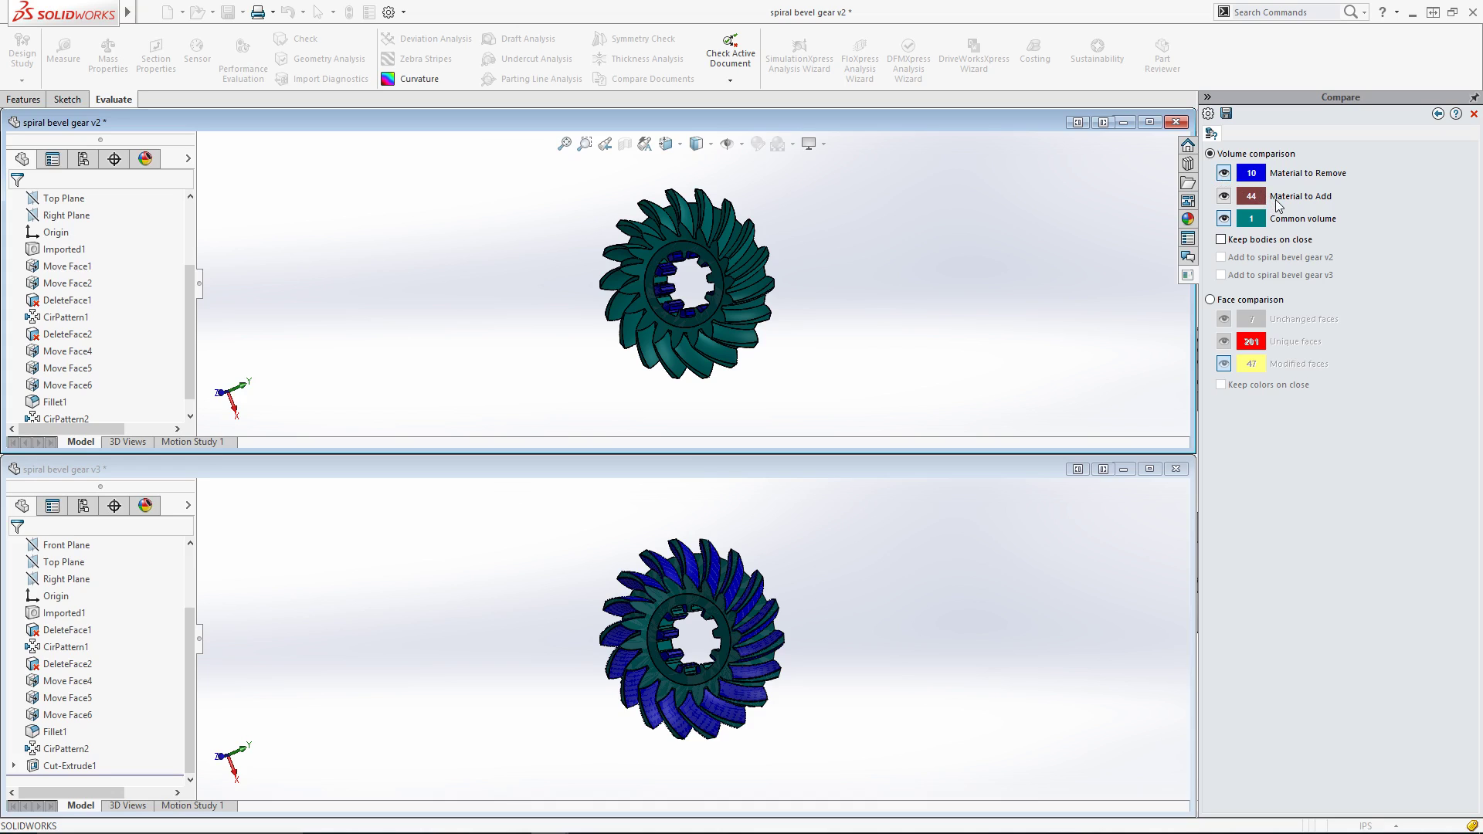
click(1225, 196)
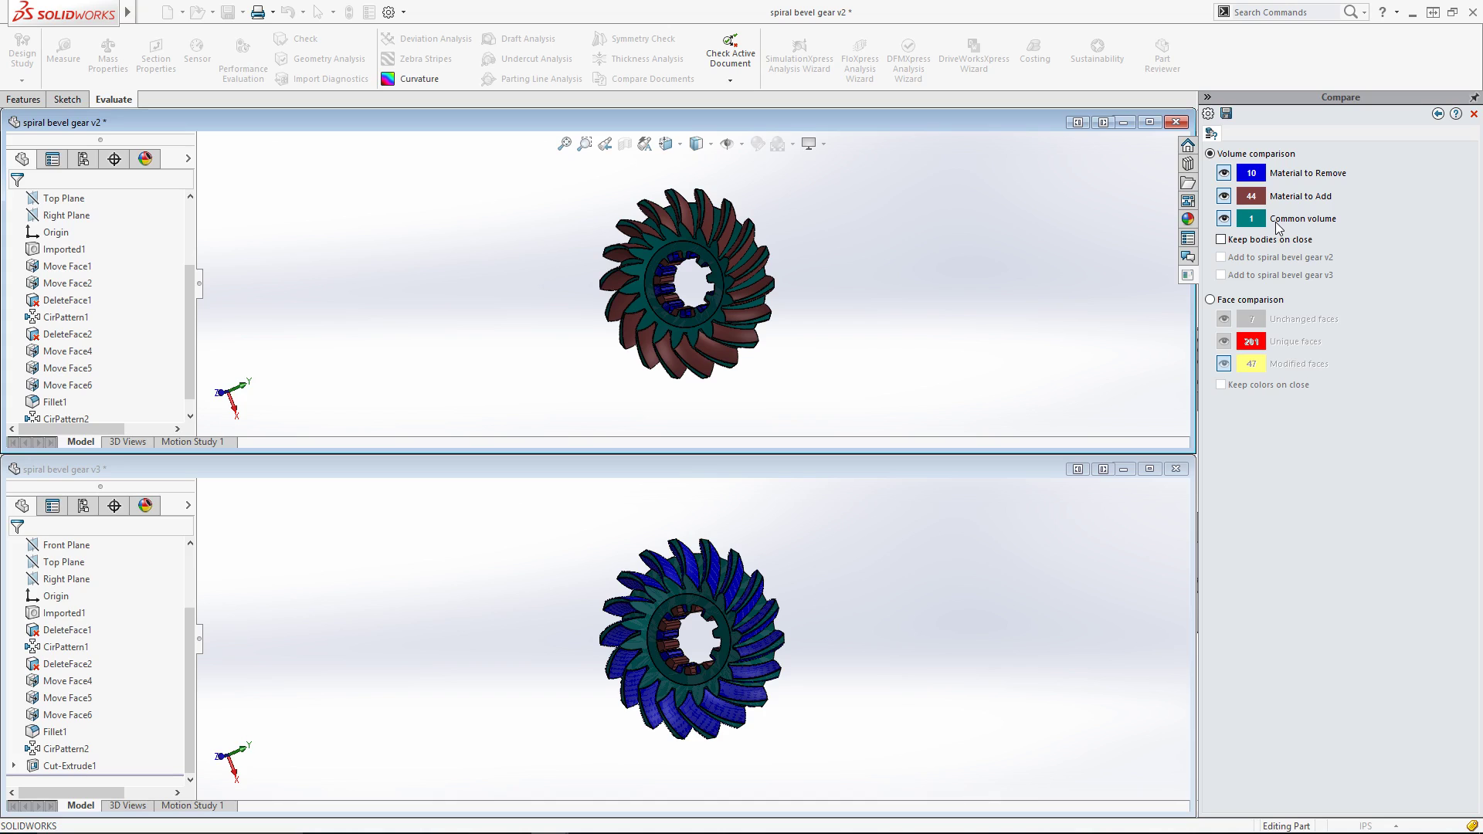
Step: Show face comparison colouring for unchanged, unique and modified faces, and keep colours on close
click(1210, 301)
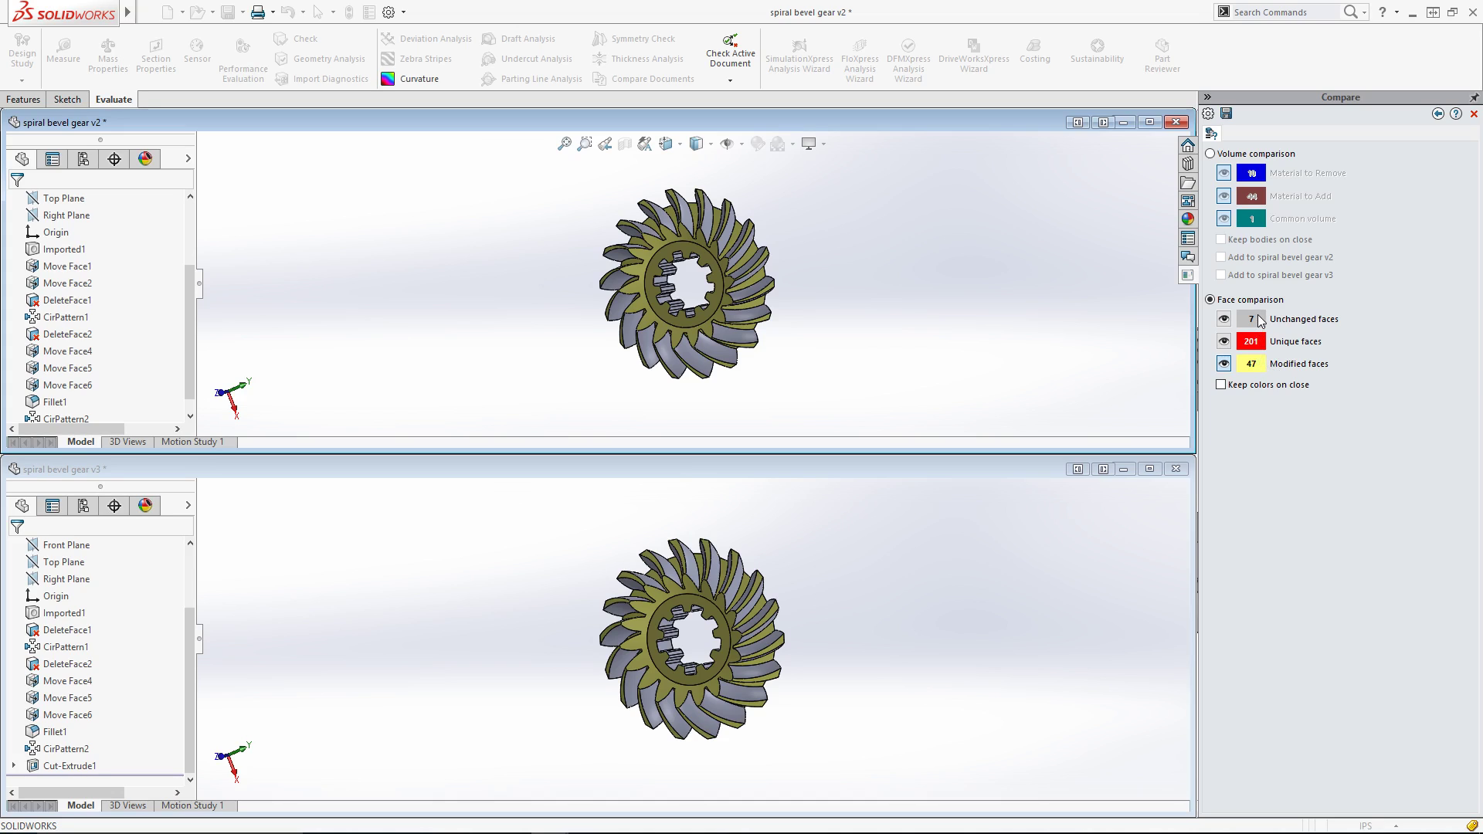
click(1225, 319)
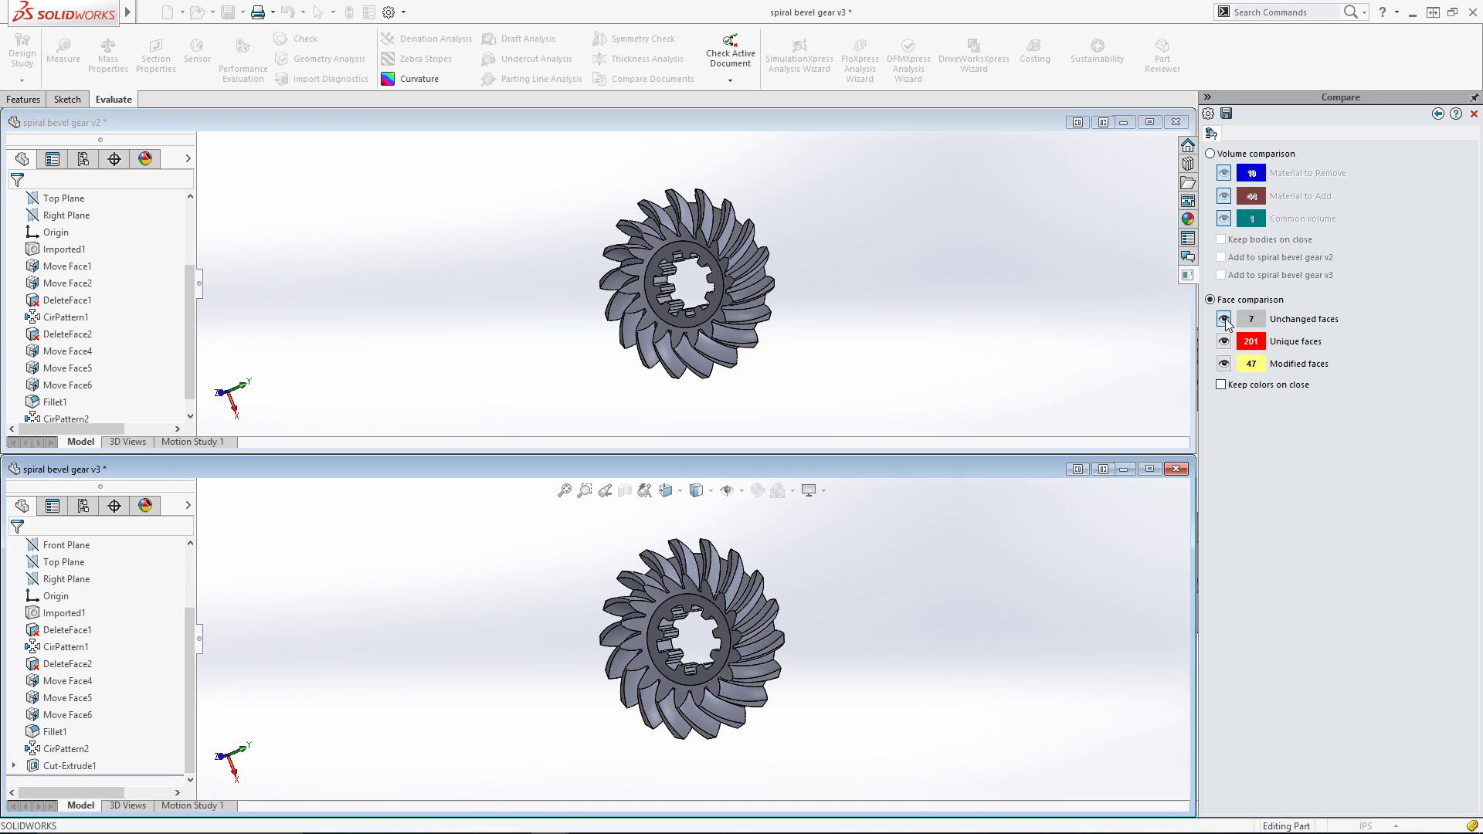
click(1225, 341)
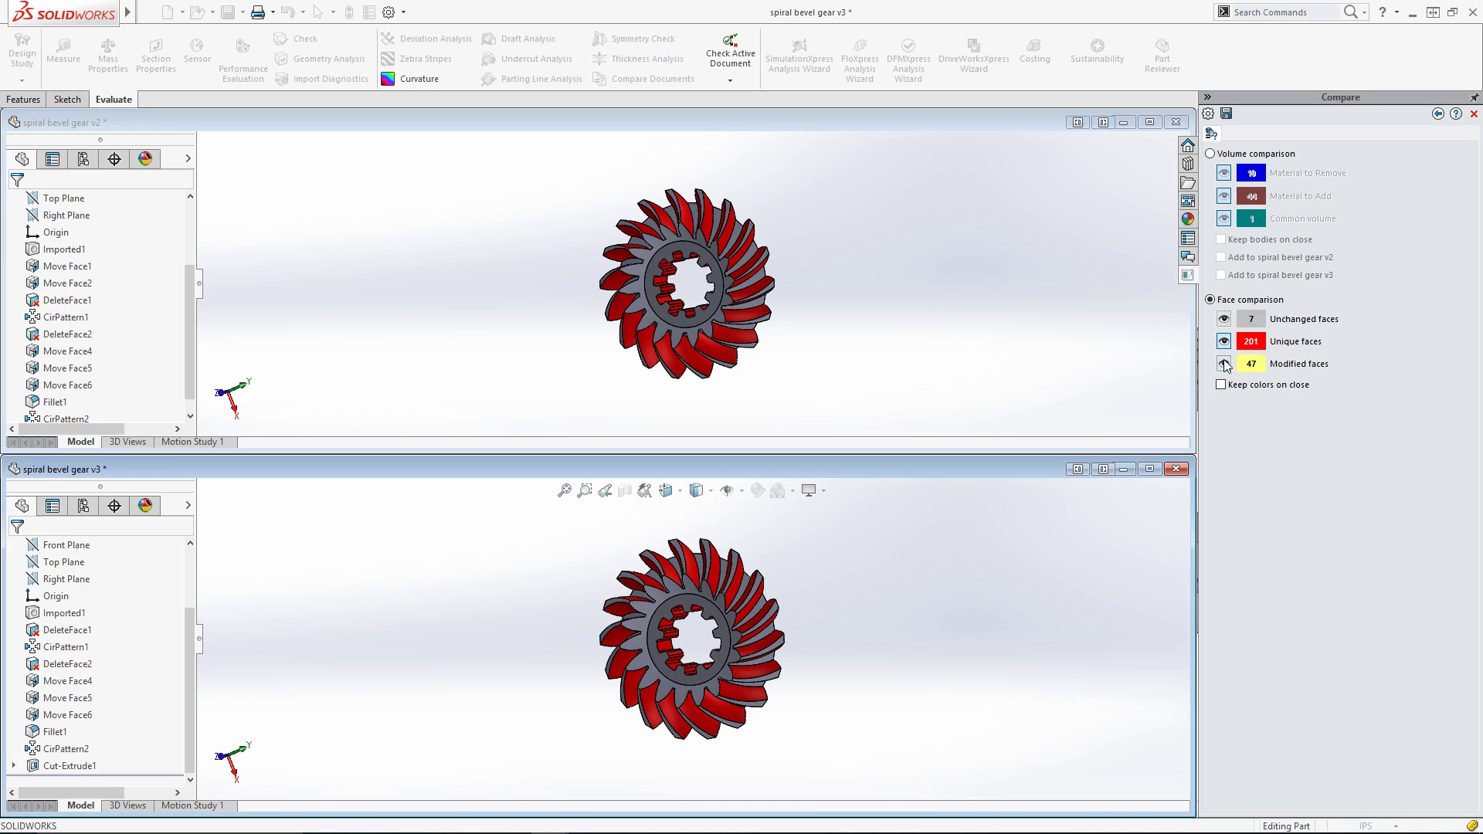
click(1225, 364)
click(1226, 343)
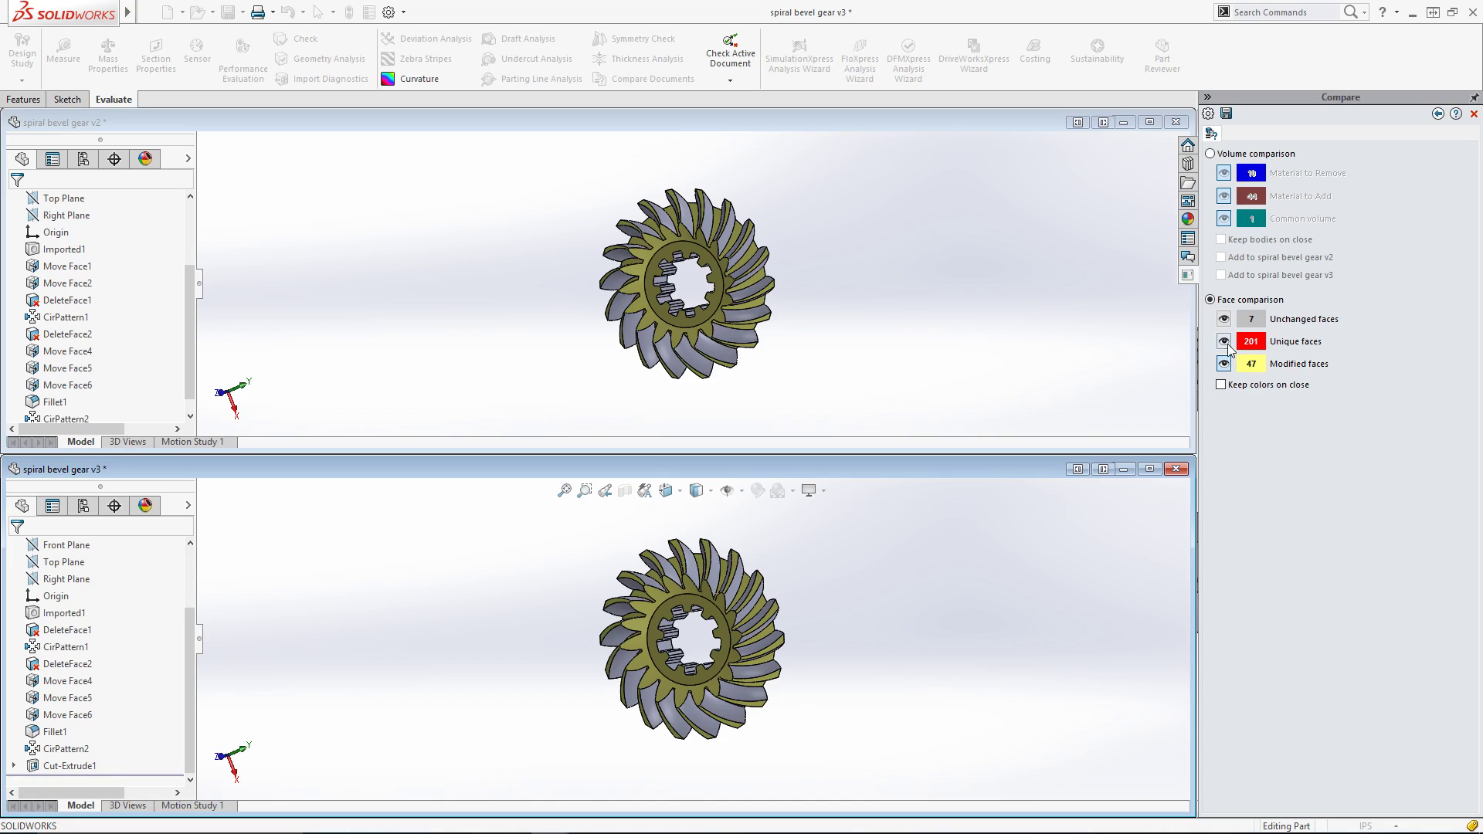
click(1228, 343)
click(1225, 319)
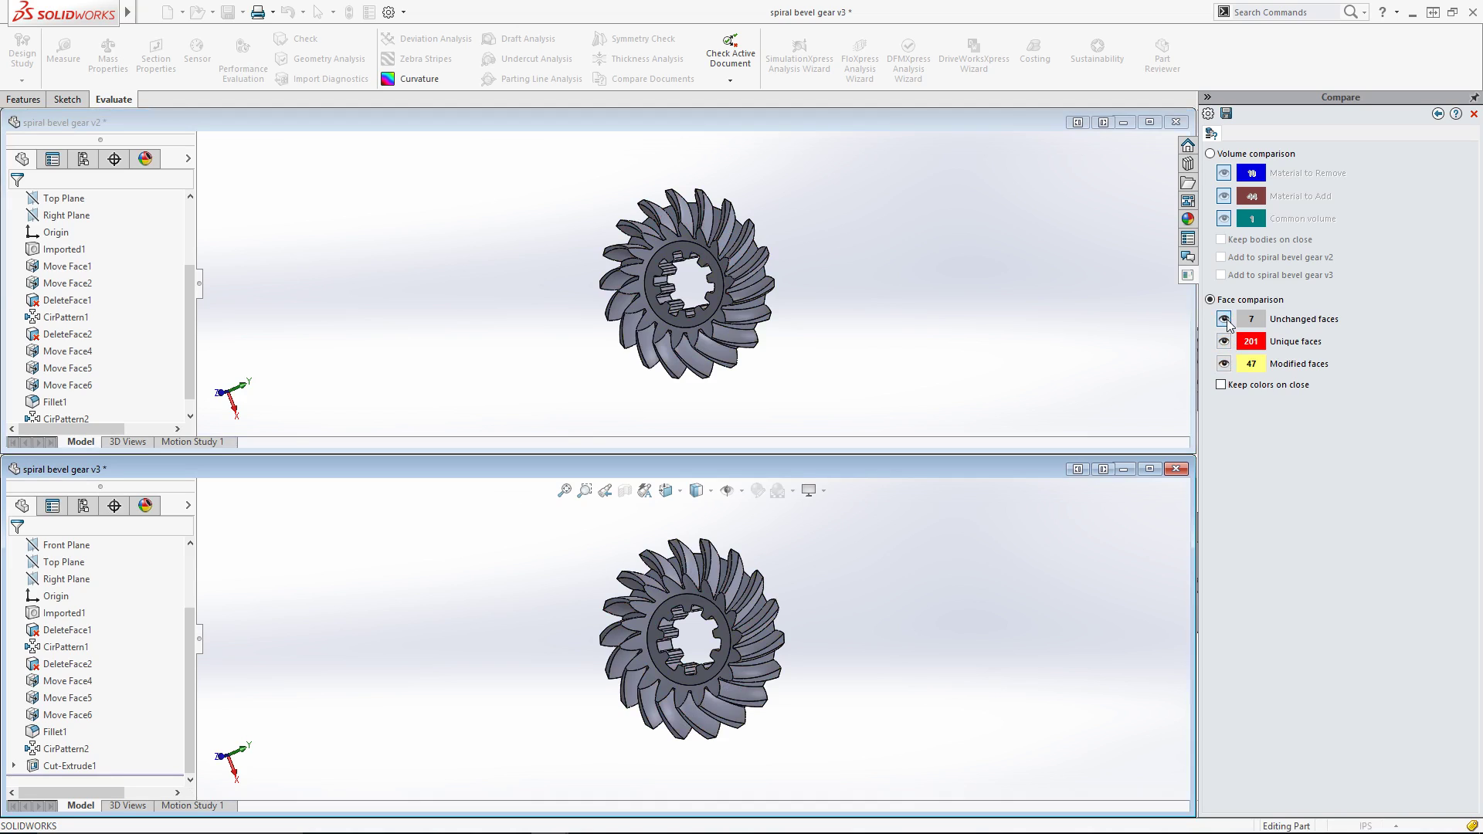
click(1221, 385)
Step: Close the Compare task pane
click(1474, 114)
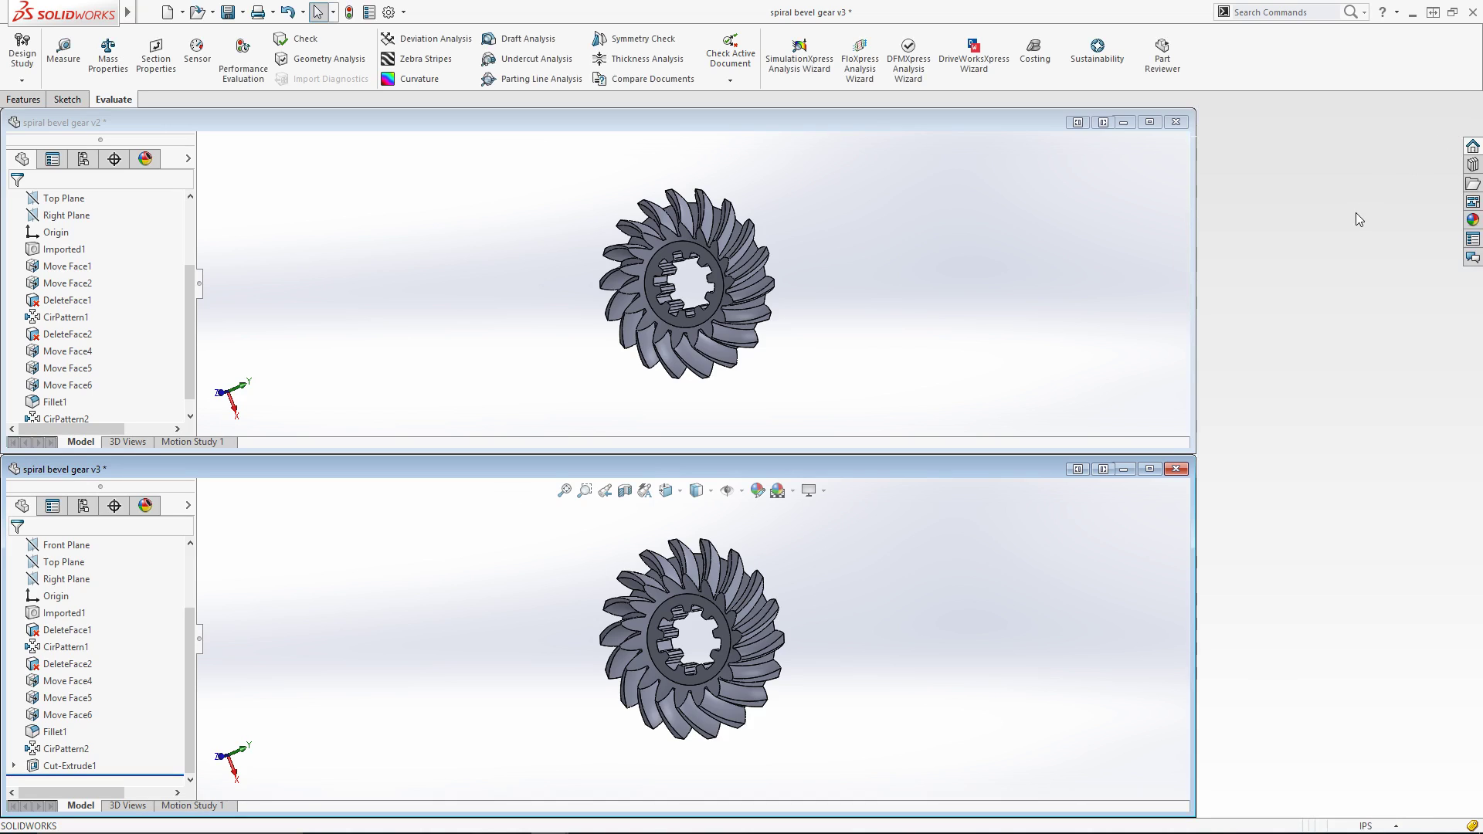